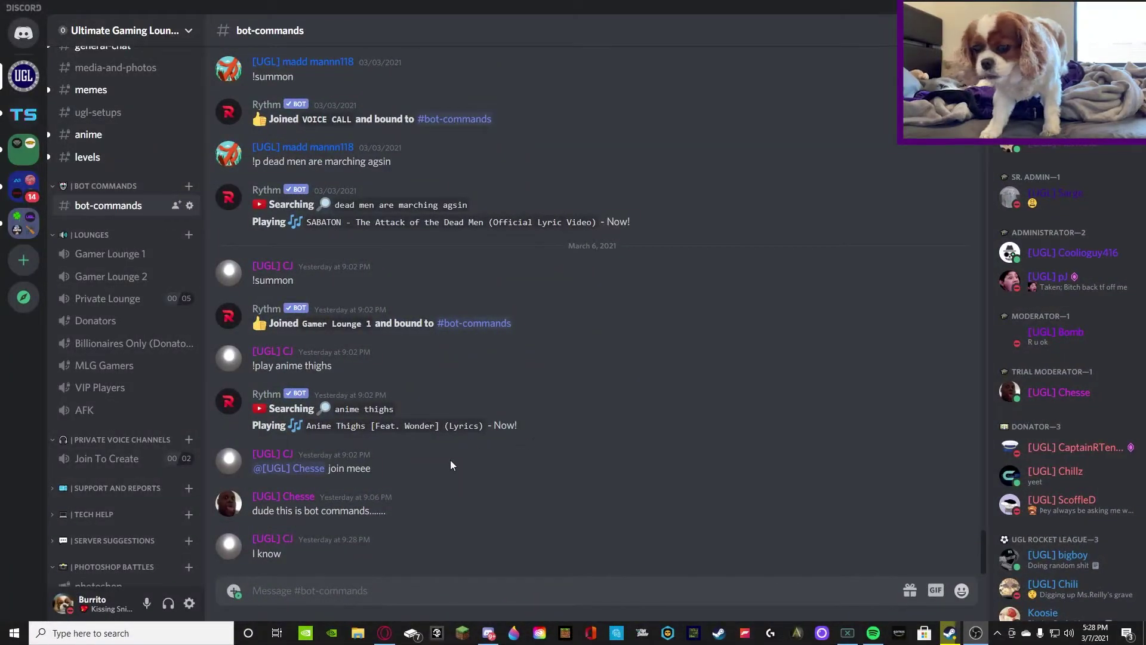
{"action": "left_click", "coordinate": [352, 592]}
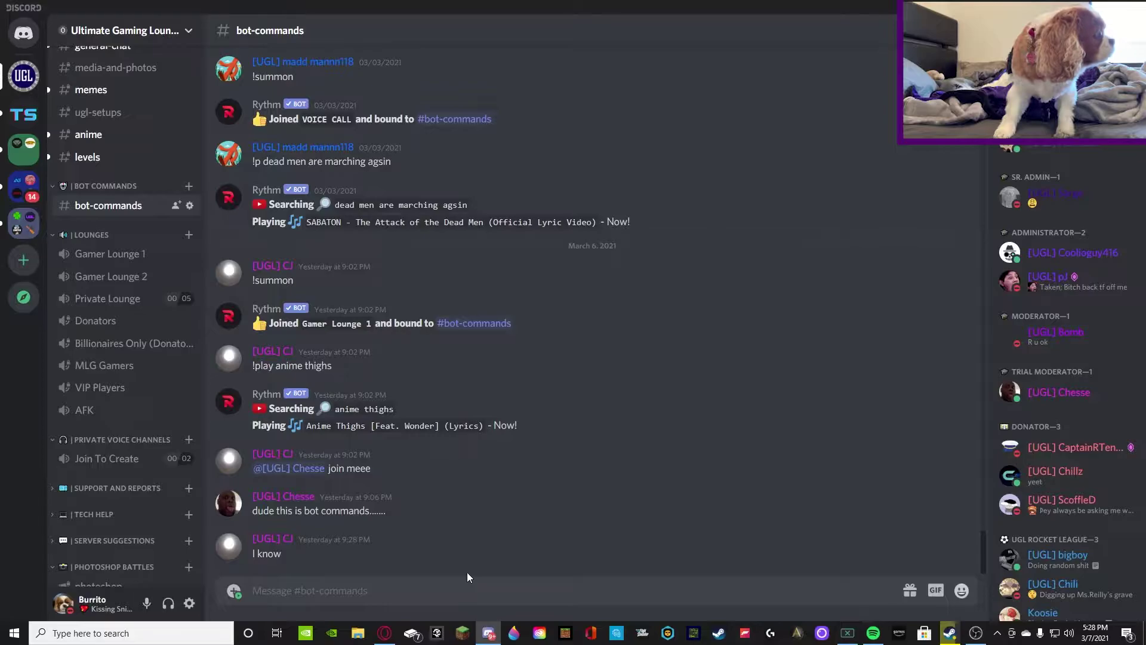
{"action": "scroll", "coordinate": [459, 508], "scroll_direction": "up", "scroll_amount": 4}
{"action": "scroll", "coordinate": [451, 538], "scroll_direction": "up", "scroll_amount": 3}
{"action": "scroll", "coordinate": [456, 535], "scroll_direction": "down", "scroll_amount": 7}
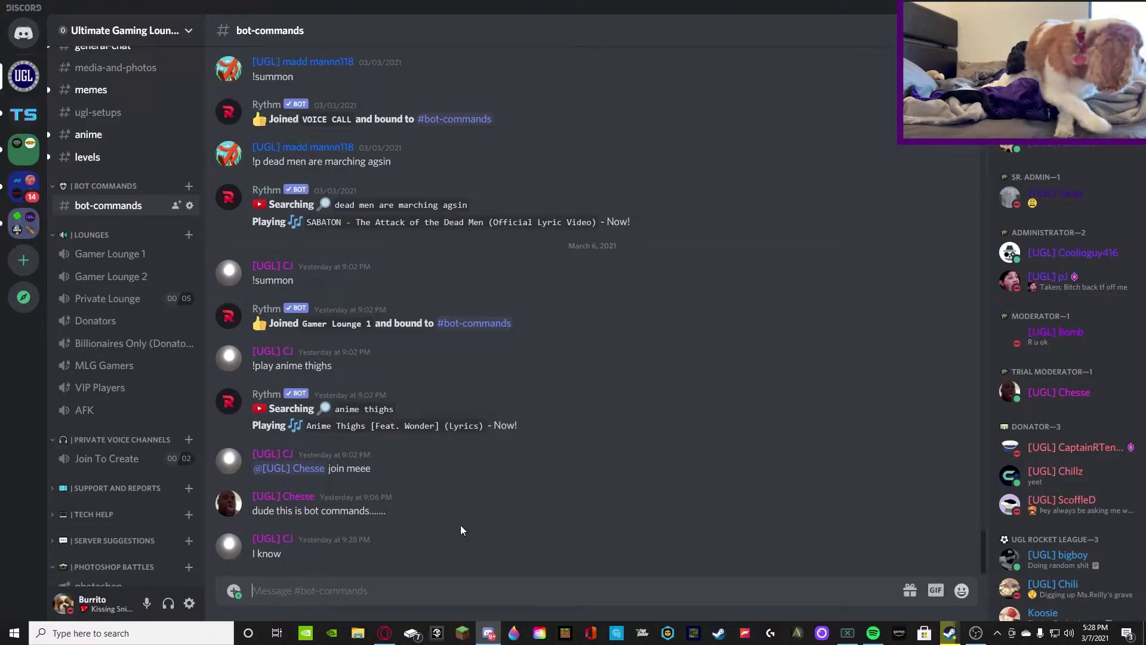
{"action": "type", "text": "!warn "}
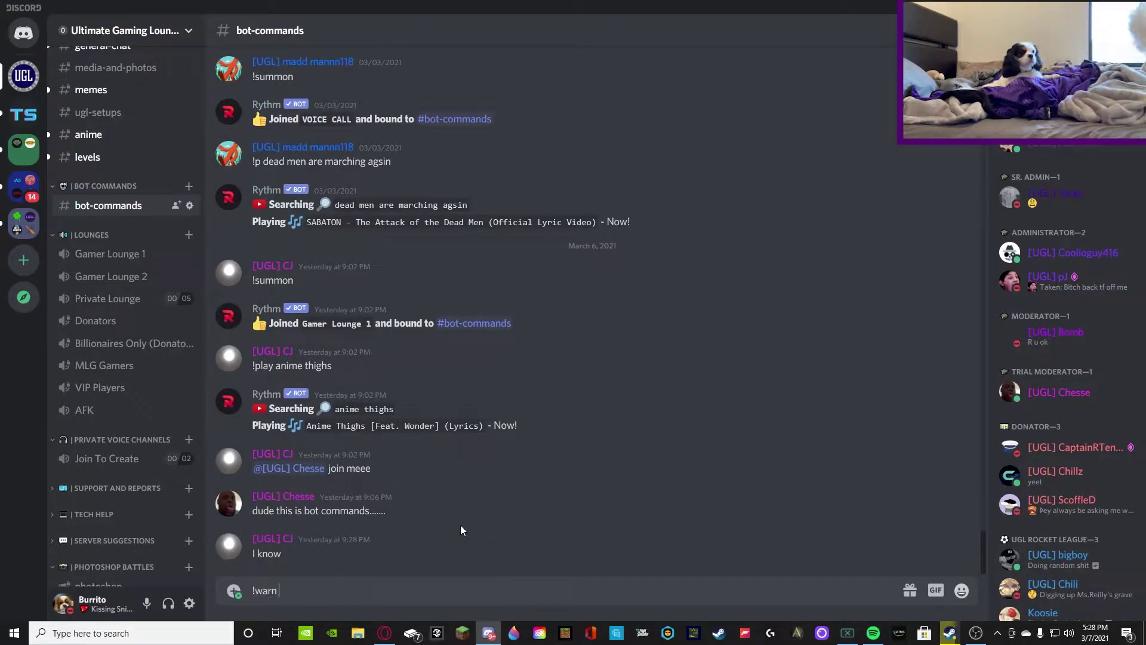
{"action": "type", "text": "@act"}
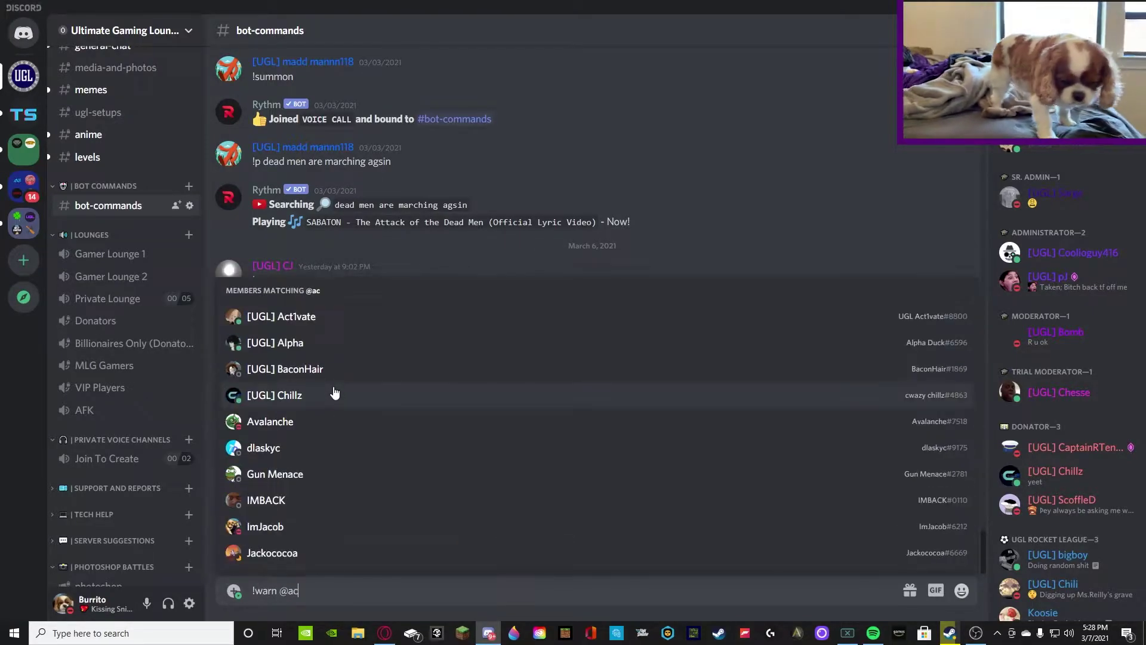
{"action": "left_click", "coordinate": [305, 348]}
{"action": "key", "text": "Return"}
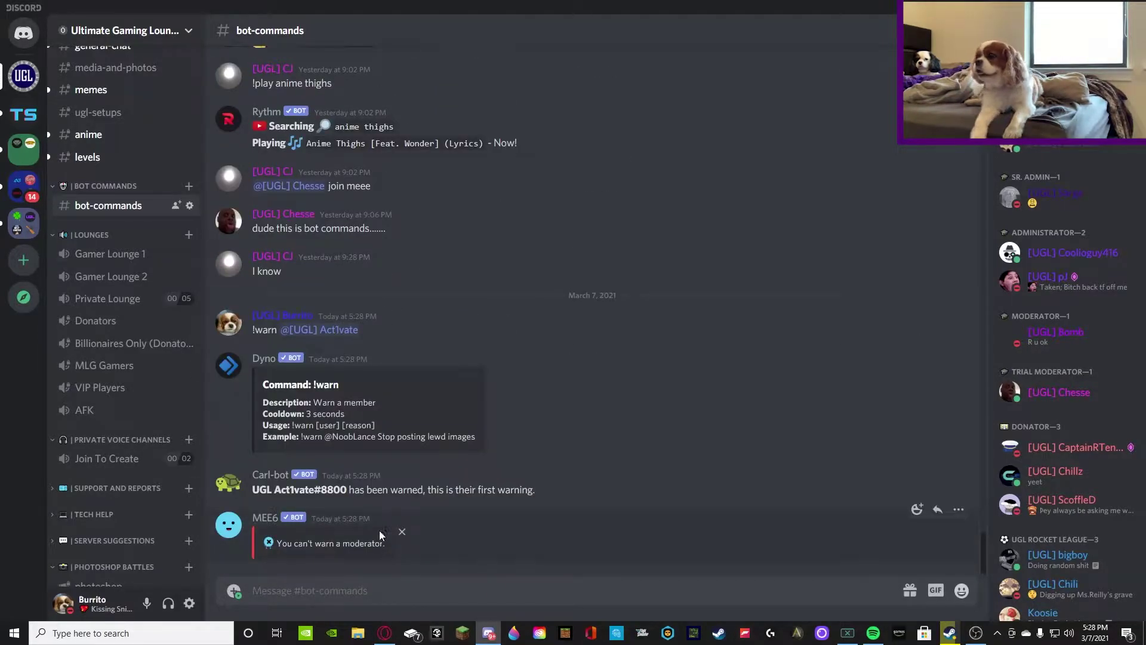
- Delete Carl-bot's warning message from the bot-commands channel and highlight the text of MEE6's reply
{"action": "right_click", "coordinate": [588, 489]}
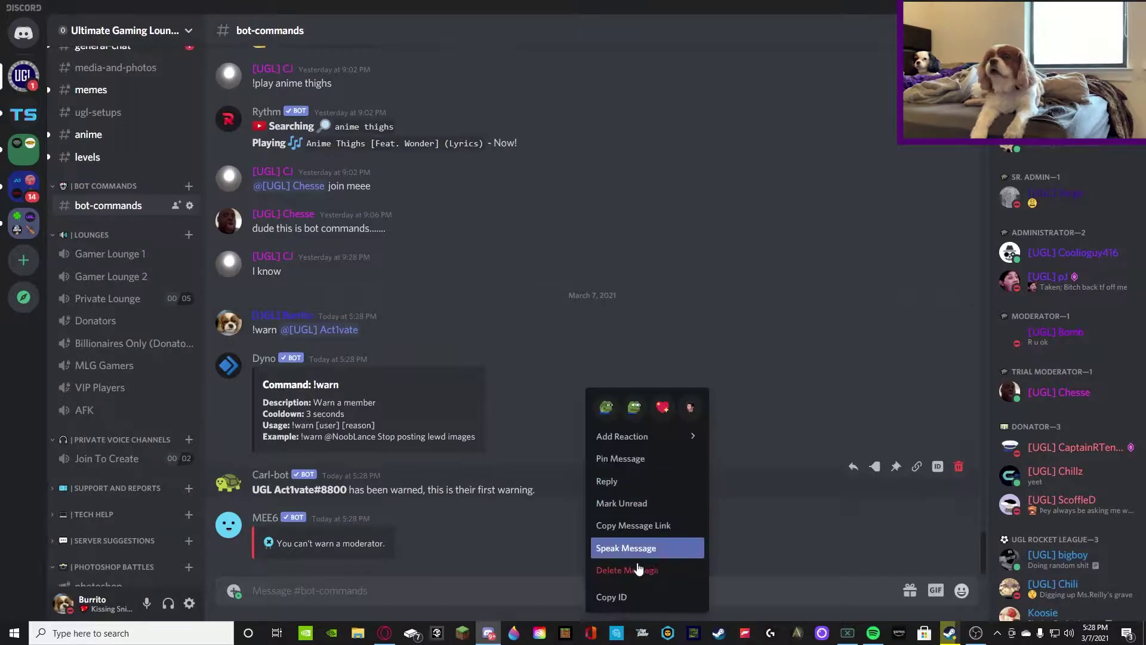
{"action": "left_click", "coordinate": [627, 567], "text": "shift"}
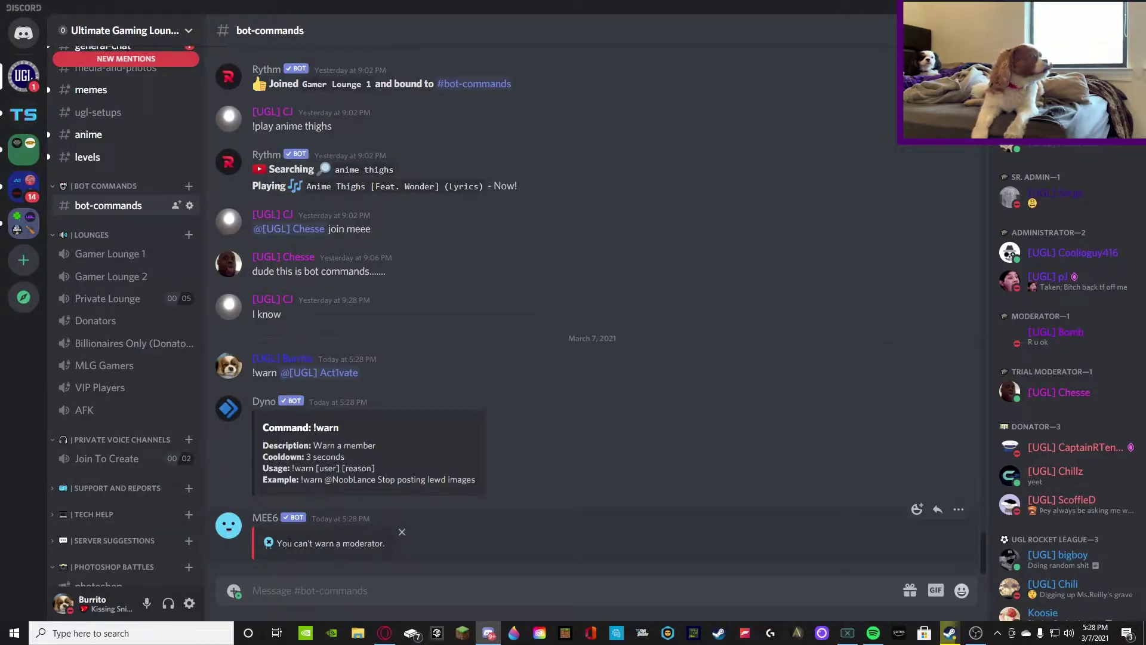
{"action": "left_click_drag", "start_coordinate": [278, 540], "coordinate": [385, 543]}
{"action": "left_click", "coordinate": [290, 559]}
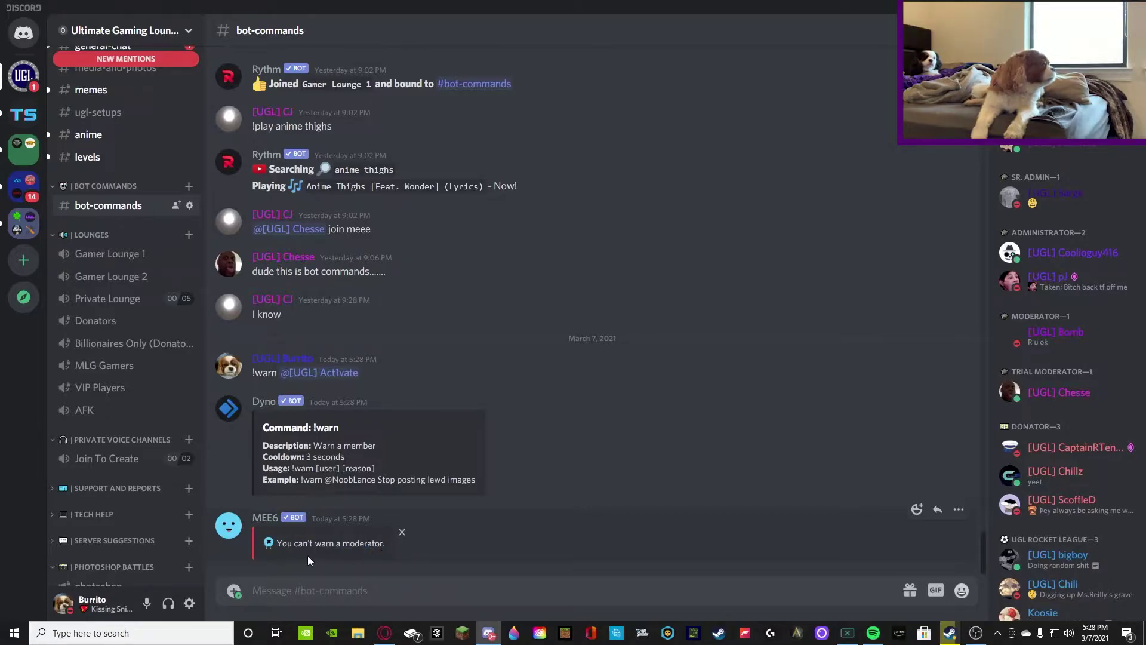
- Switch to the MEE6 website in the browser and open the Moderator plugin on the Ultimate Gaming Lounge dashboard
{"action": "left_click", "coordinate": [384, 633]}
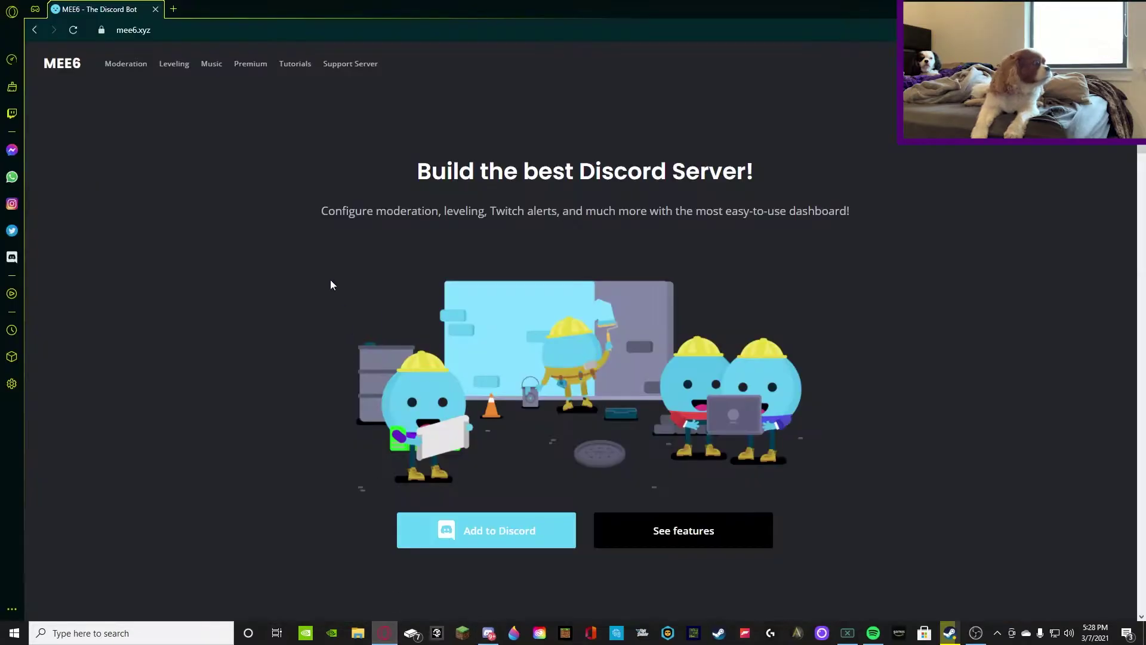
{"action": "left_click", "coordinate": [514, 525]}
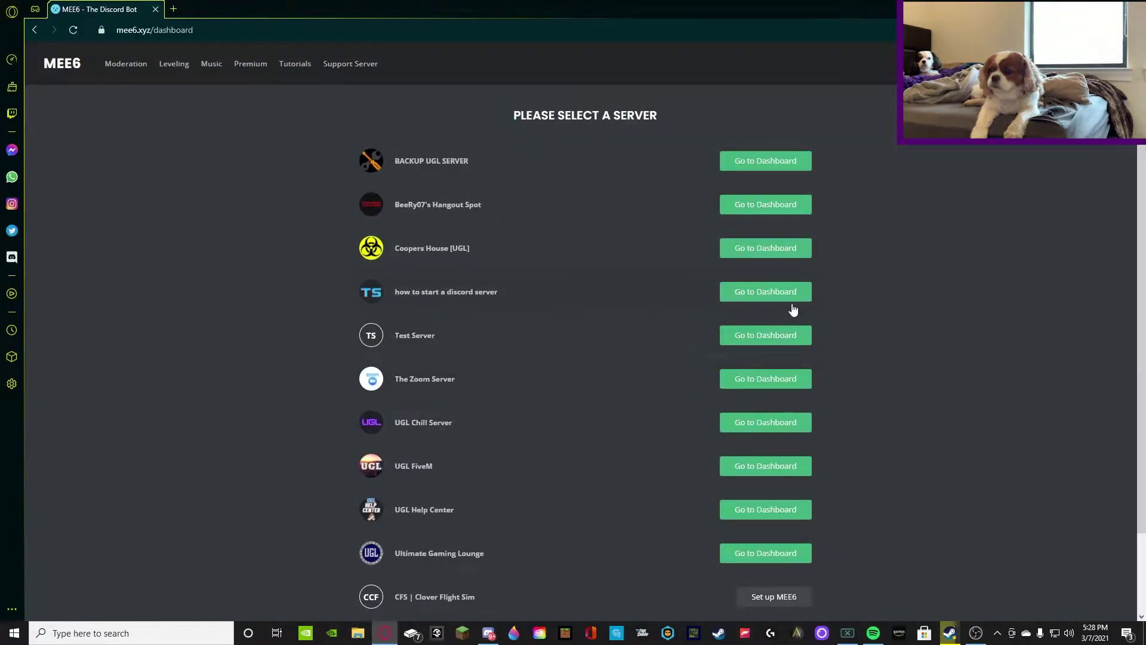
{"action": "left_click", "coordinate": [759, 551]}
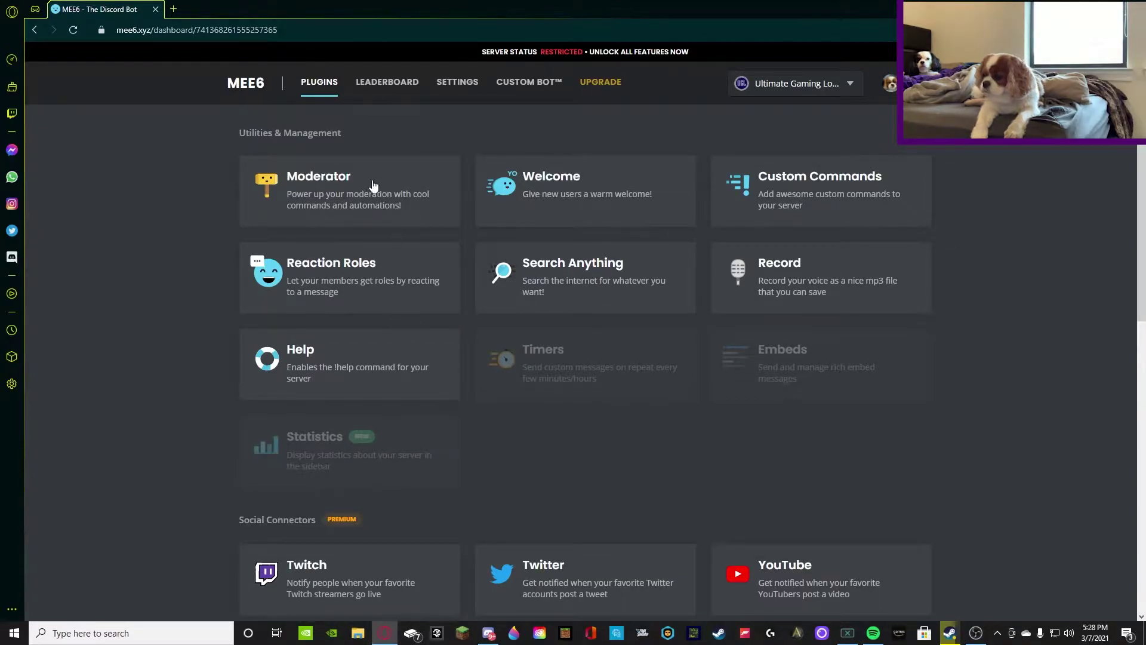
{"action": "left_click", "coordinate": [321, 198]}
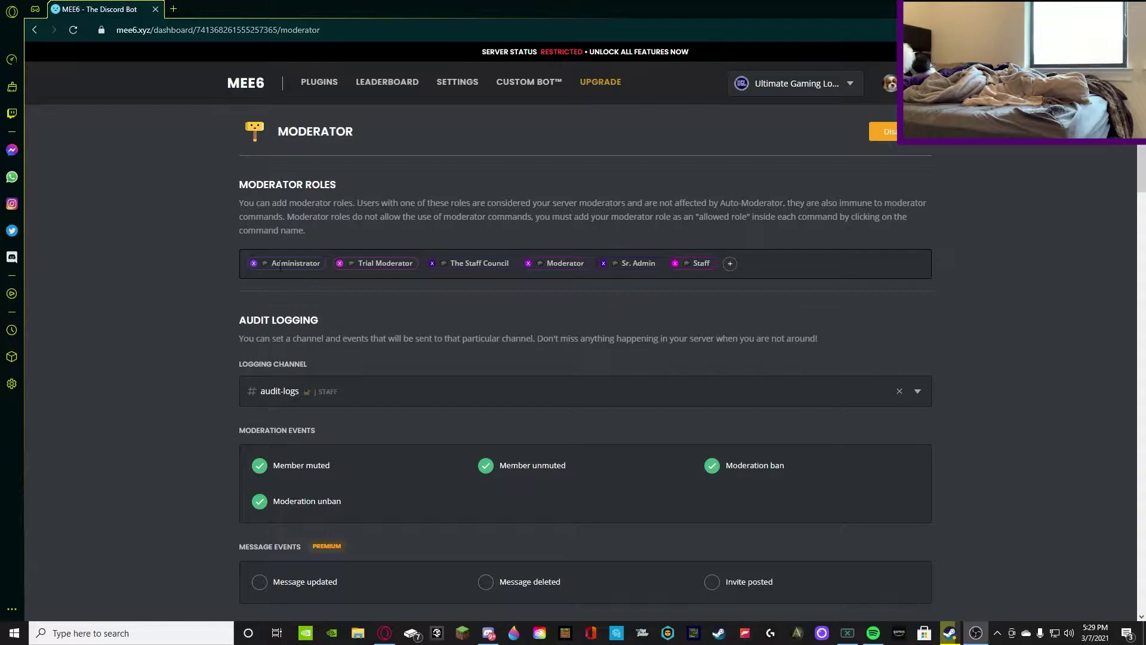
- Review the Moderator plugin's moderator roles, audit logging events and Auto-Moderator checks
{"action": "left_click_drag", "start_coordinate": [271, 264], "coordinate": [324, 266]}
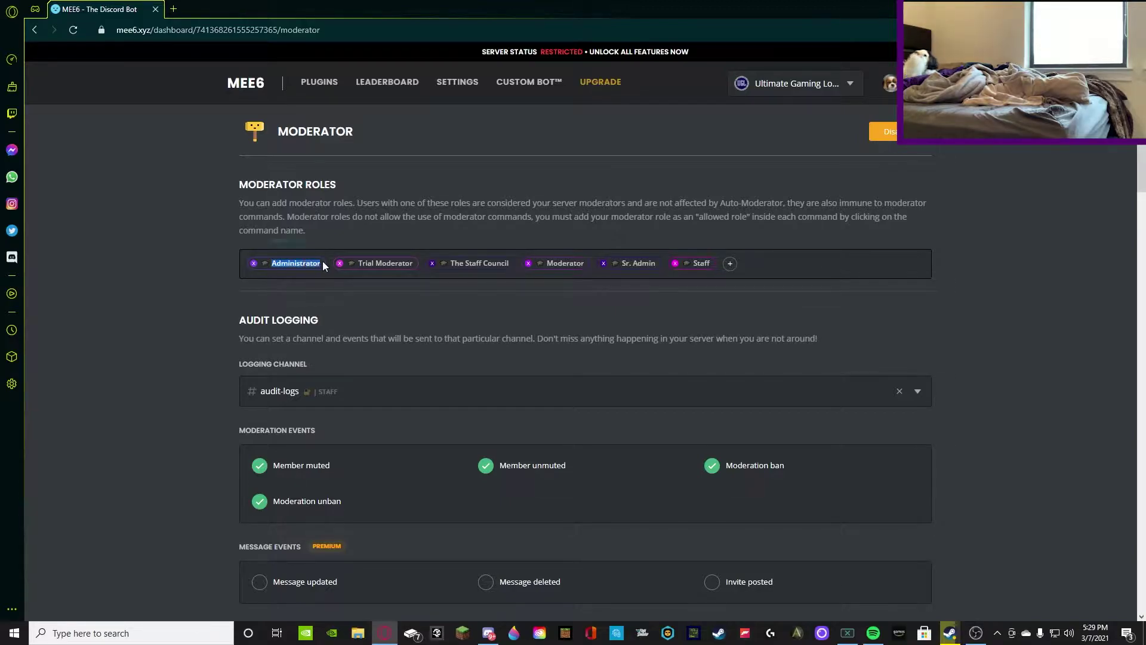
{"action": "left_click", "coordinate": [358, 311]}
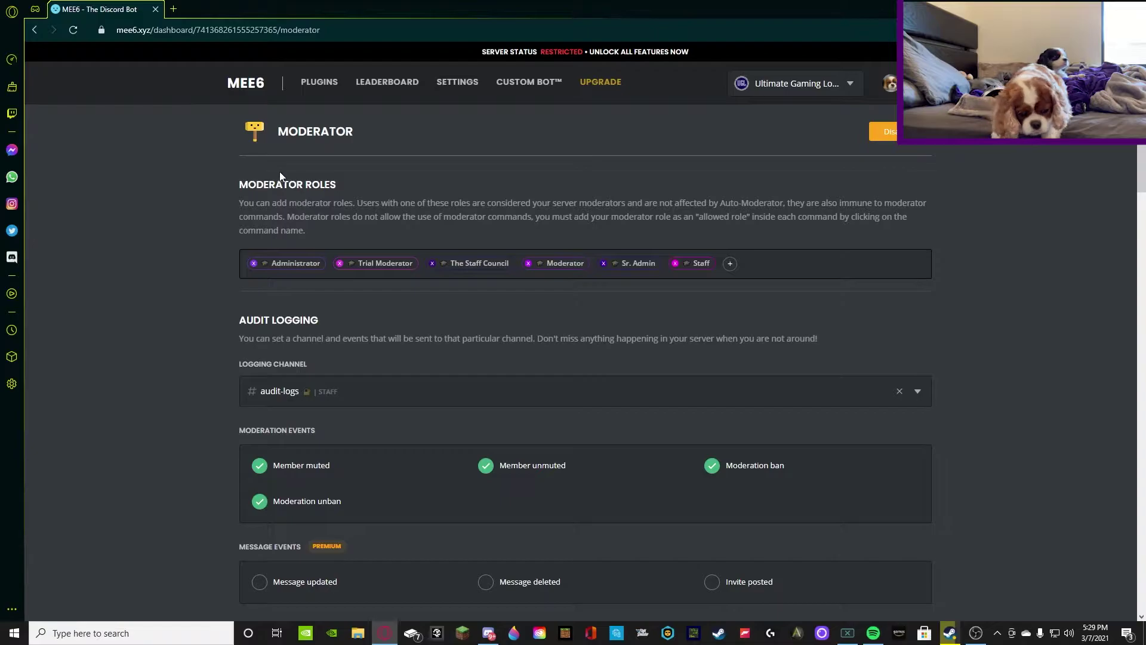
{"action": "scroll", "coordinate": [396, 354], "scroll_direction": "down", "scroll_amount": 3}
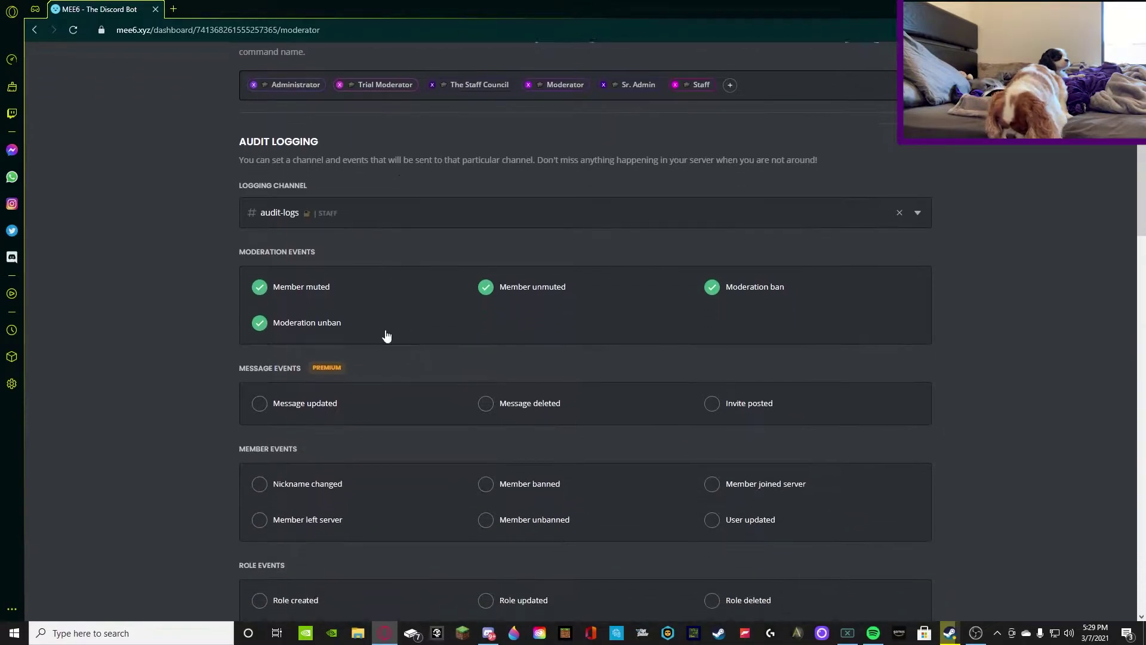
{"action": "scroll", "coordinate": [328, 335], "scroll_direction": "down", "scroll_amount": 3}
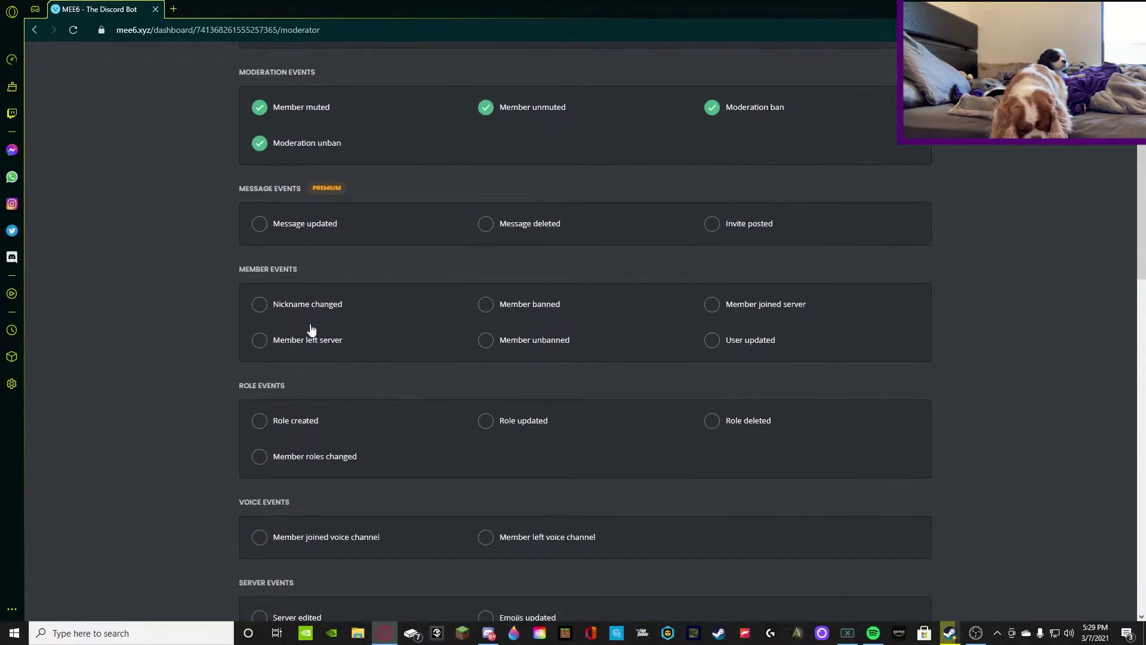
{"action": "scroll", "coordinate": [333, 338], "scroll_direction": "down", "scroll_amount": 4}
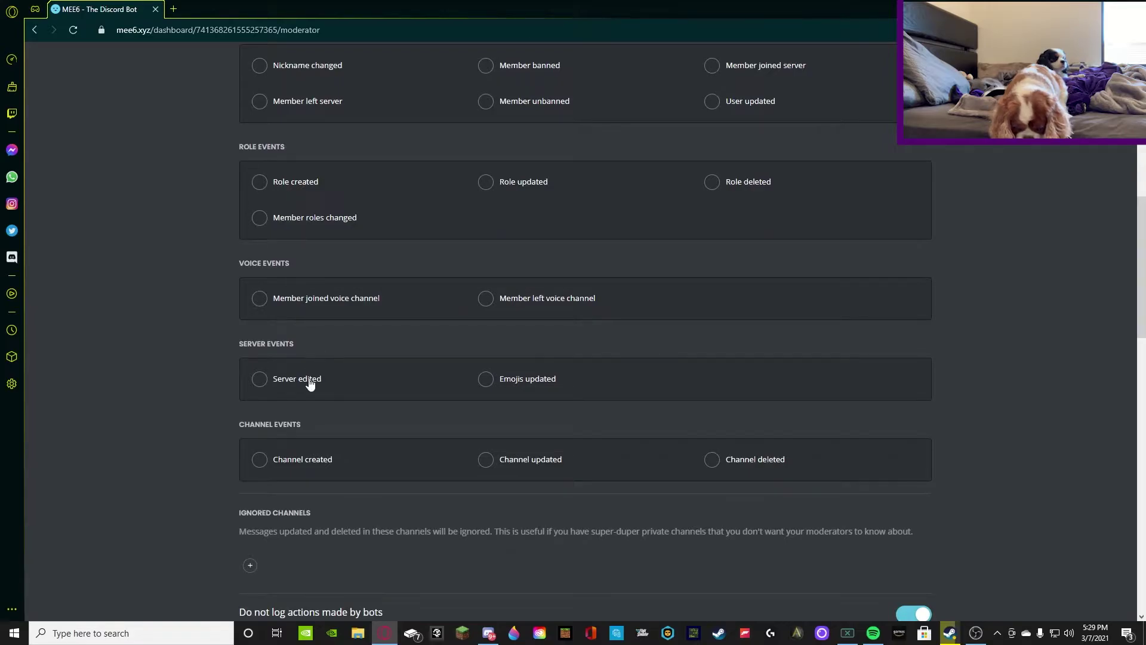
{"action": "scroll", "coordinate": [317, 453], "scroll_direction": "down", "scroll_amount": 7}
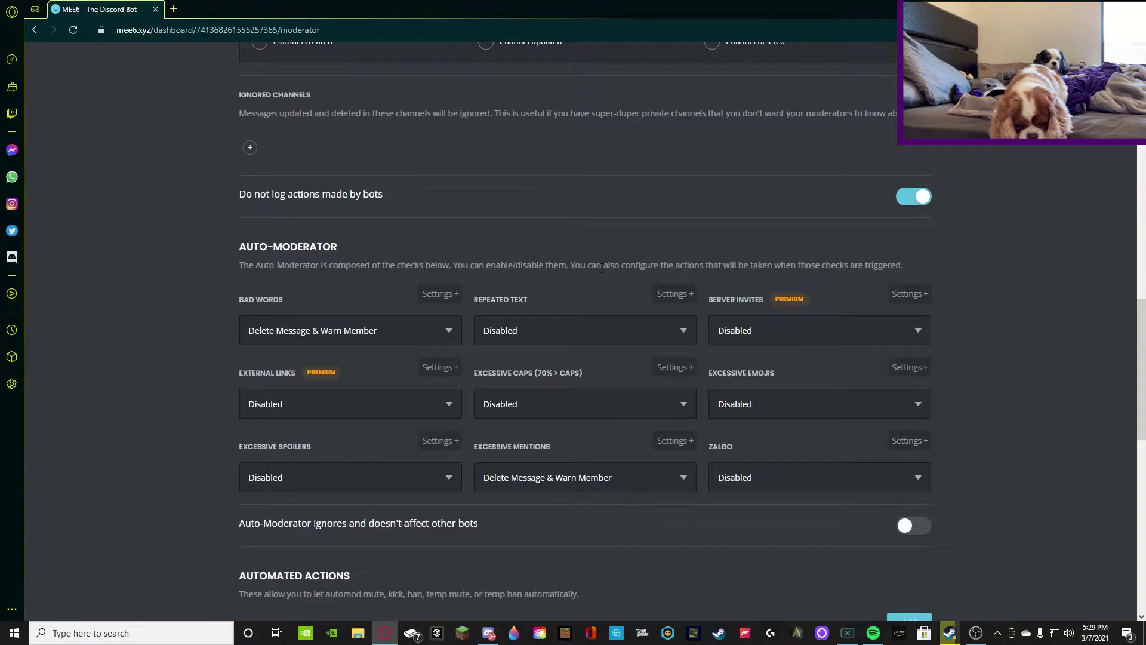
{"action": "scroll", "coordinate": [262, 305], "scroll_direction": "up", "scroll_amount": 2}
{"action": "scroll", "coordinate": [267, 321], "scroll_direction": "down", "scroll_amount": 2}
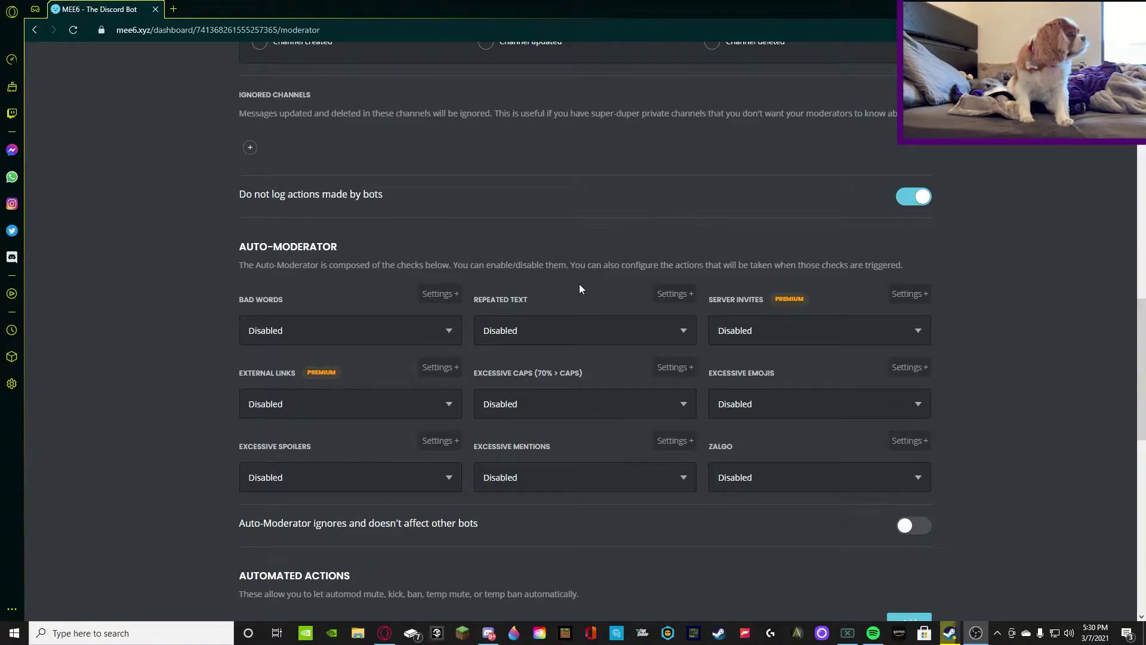
- Switch to Discord and examine the order of bot and staff roles in the Ultimate Gaming Lounge server settings
{"action": "left_click", "coordinate": [488, 633]}
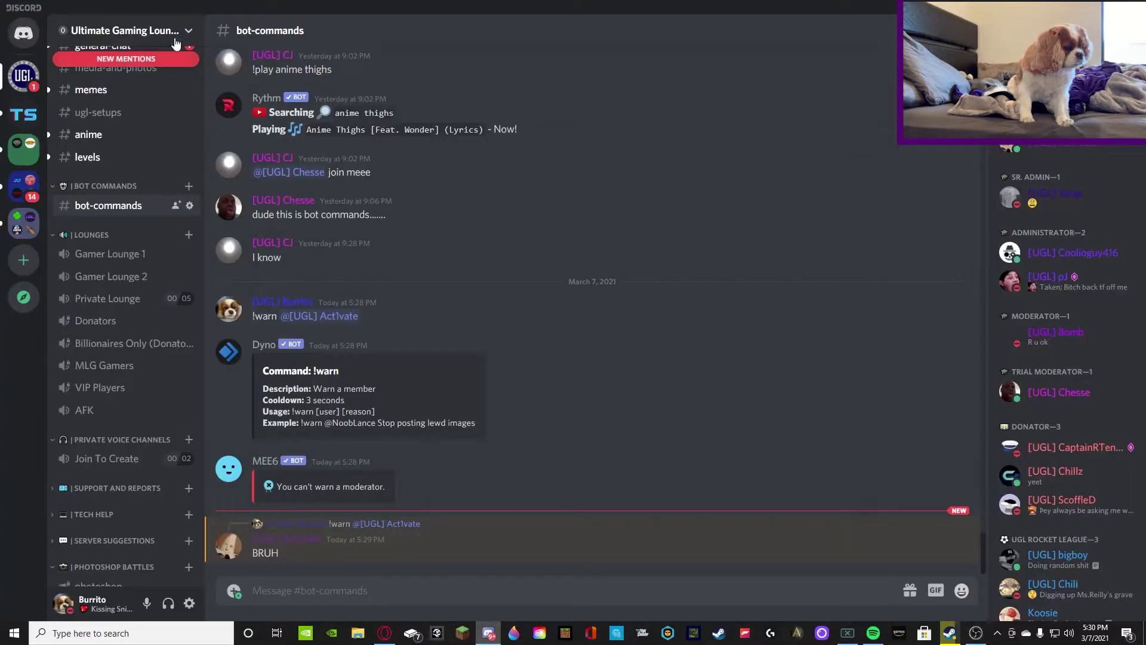
{"action": "left_click", "coordinate": [123, 29]}
{"action": "left_click", "coordinate": [172, 116]}
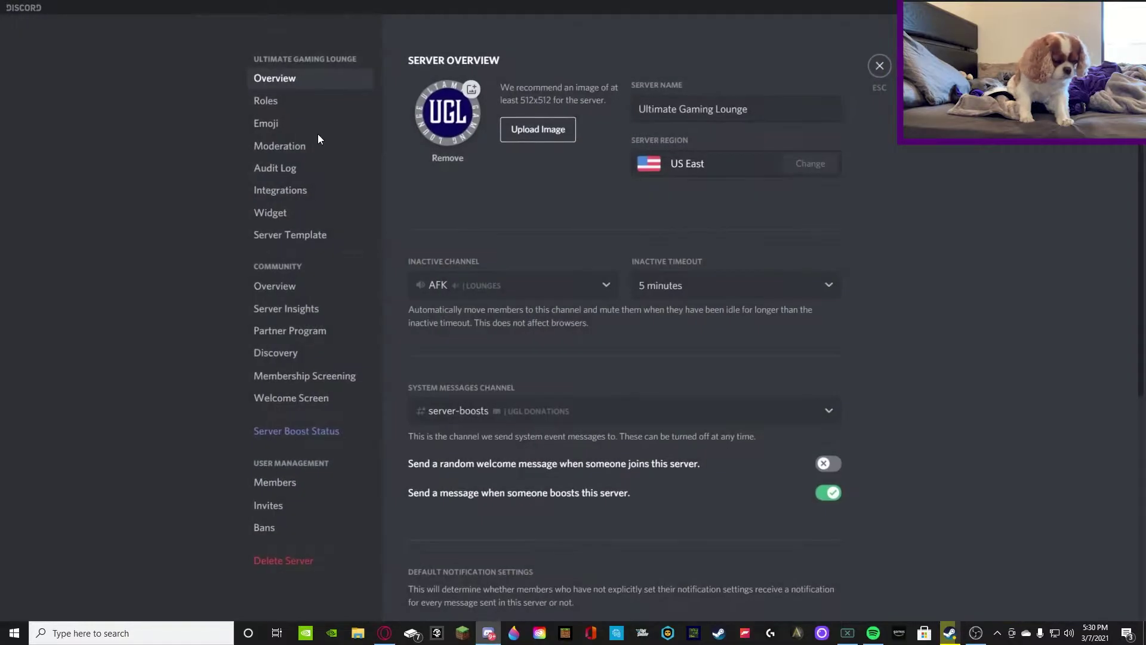
{"action": "left_click", "coordinate": [267, 101]}
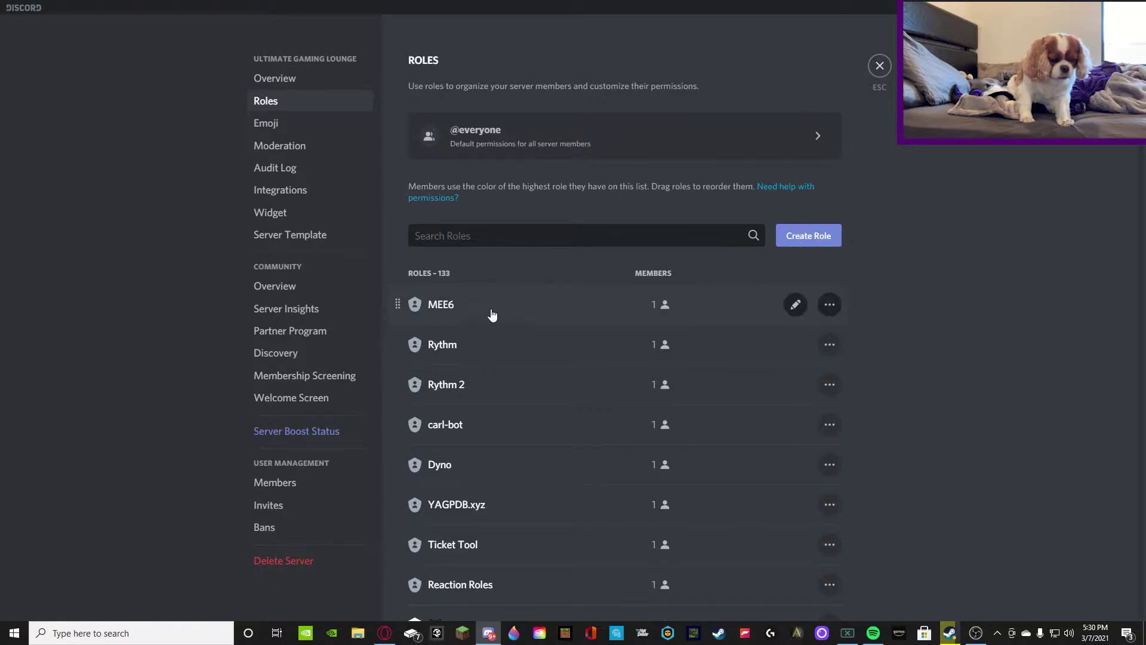
{"action": "scroll", "coordinate": [493, 317], "scroll_direction": "down", "scroll_amount": 3}
{"action": "scroll", "coordinate": [468, 217], "scroll_direction": "down", "scroll_amount": 2}
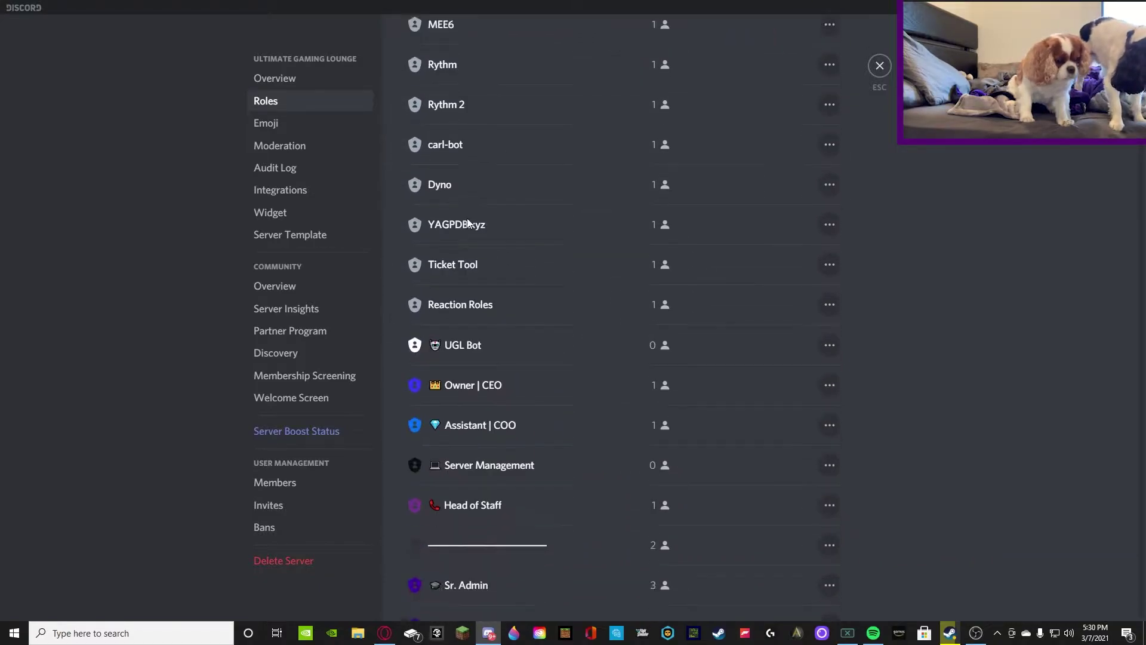
{"action": "scroll", "coordinate": [469, 223], "scroll_direction": "up", "scroll_amount": 5}
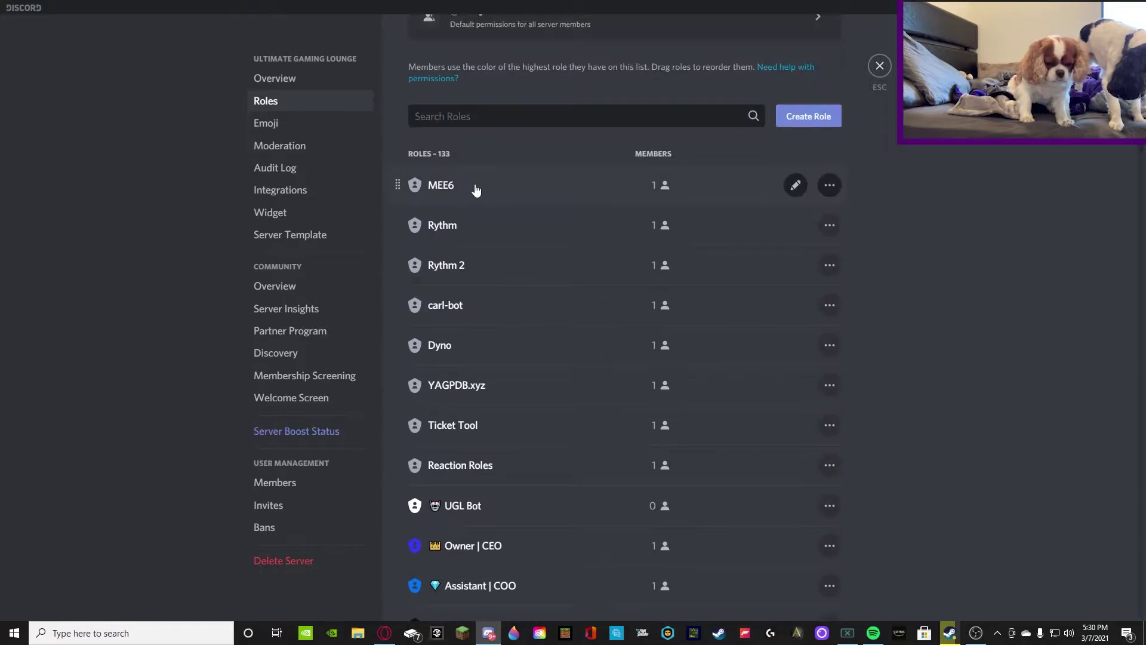
- Check the MEE6 role's permissions through to the Administrator permission, and close the server settings
{"action": "left_click", "coordinate": [474, 190]}
{"action": "left_click", "coordinate": [635, 168]}
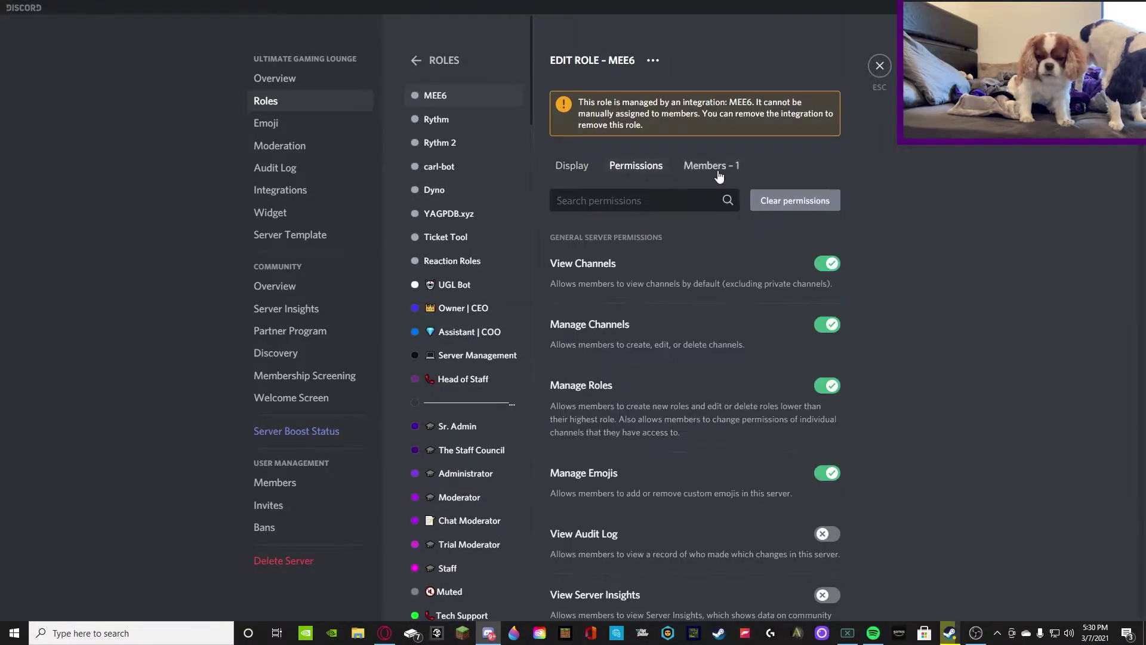
{"action": "scroll", "coordinate": [693, 255], "scroll_direction": "down", "scroll_amount": 15}
{"action": "scroll", "coordinate": [681, 465], "scroll_direction": "down", "scroll_amount": 15}
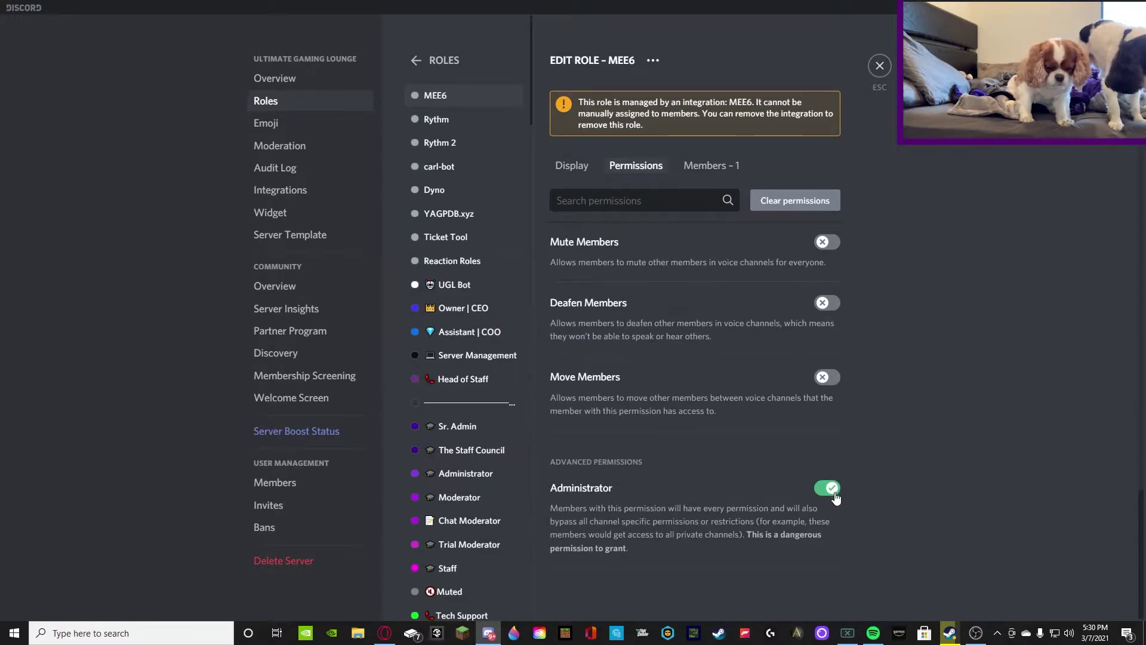
{"action": "left_click", "coordinate": [879, 66]}
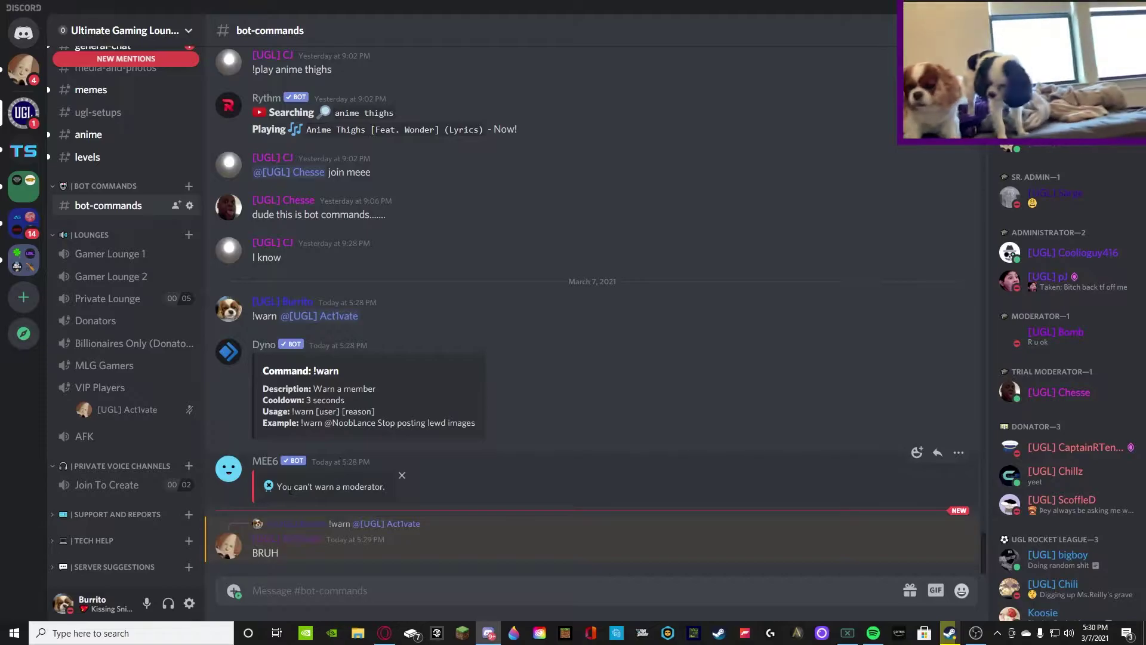
- Reopen the Ultimate Gaming Lounge server's role settings in Discord and open the UGL Member role for editing
{"action": "left_click", "coordinate": [386, 637]}
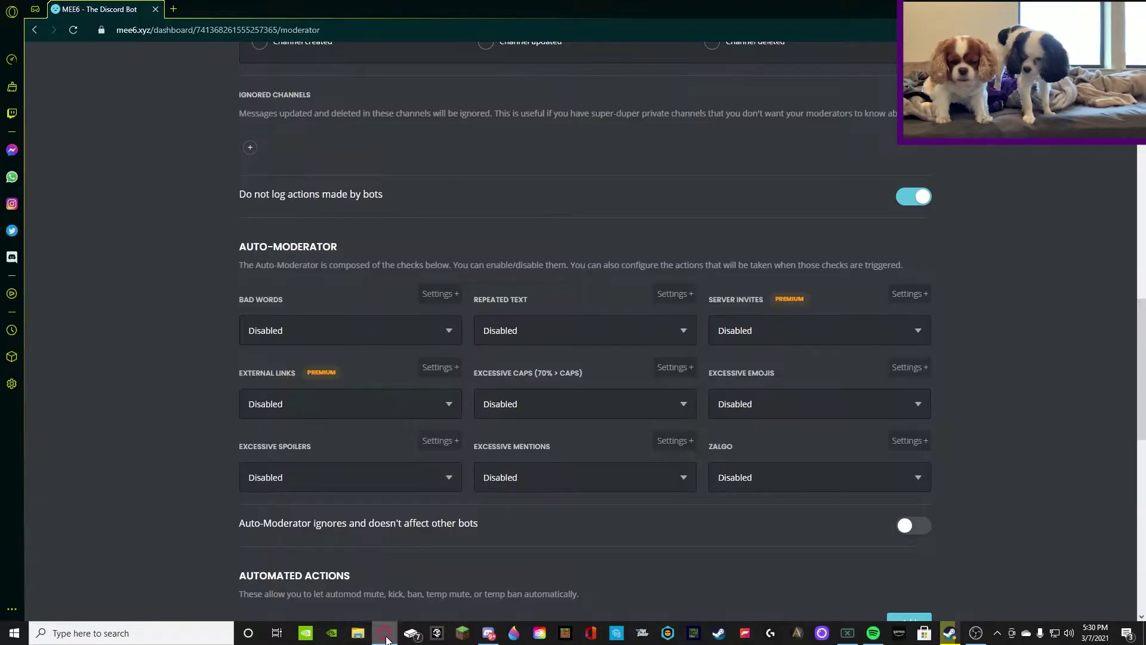
{"action": "left_click", "coordinate": [488, 638]}
{"action": "left_click", "coordinate": [117, 27]}
{"action": "left_click", "coordinate": [128, 119]}
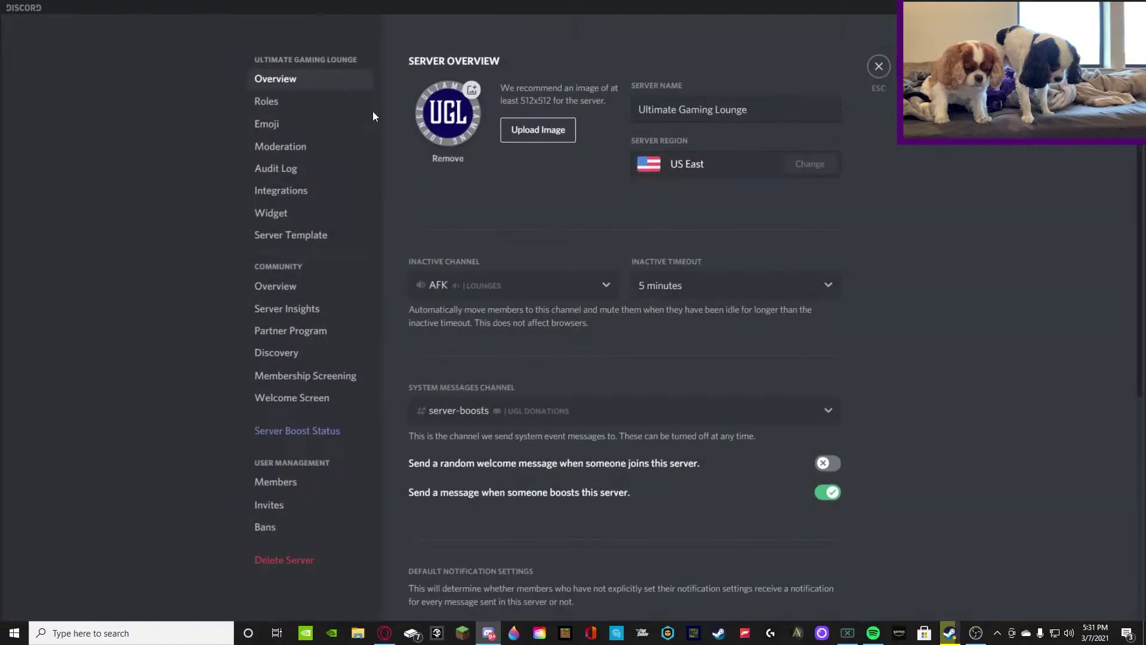
{"action": "left_click", "coordinate": [291, 105]}
{"action": "scroll", "coordinate": [484, 305], "scroll_direction": "down", "scroll_amount": 6}
{"action": "scroll", "coordinate": [521, 334], "scroll_direction": "down", "scroll_amount": 20}
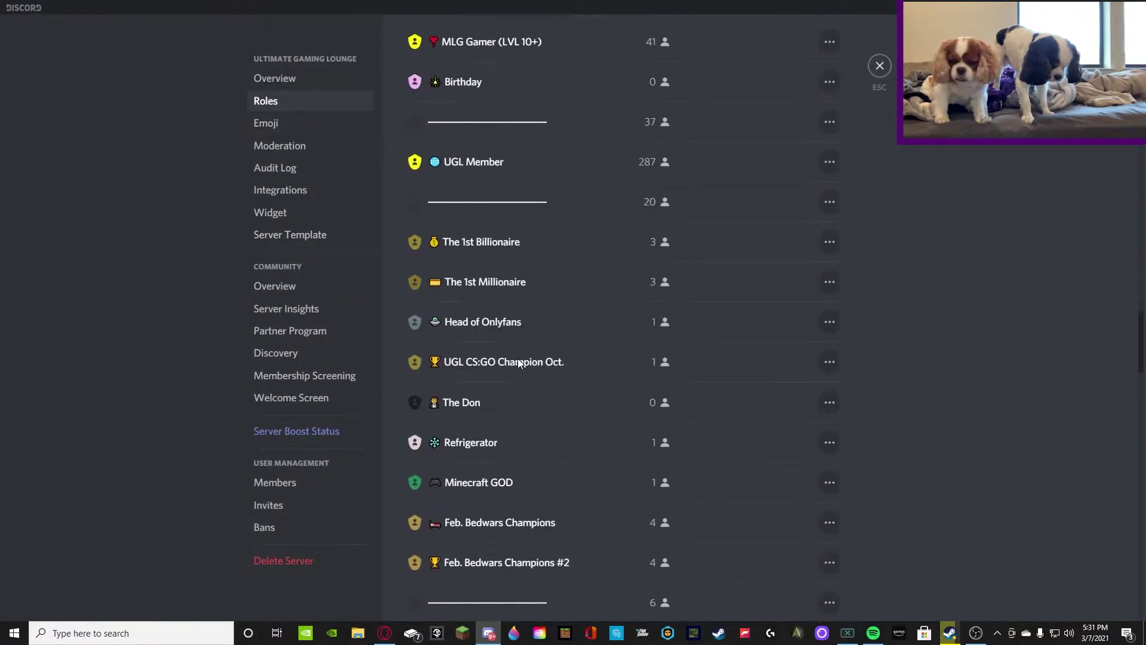
{"action": "scroll", "coordinate": [486, 327], "scroll_direction": "up", "scroll_amount": 5}
{"action": "left_click", "coordinate": [467, 464]}
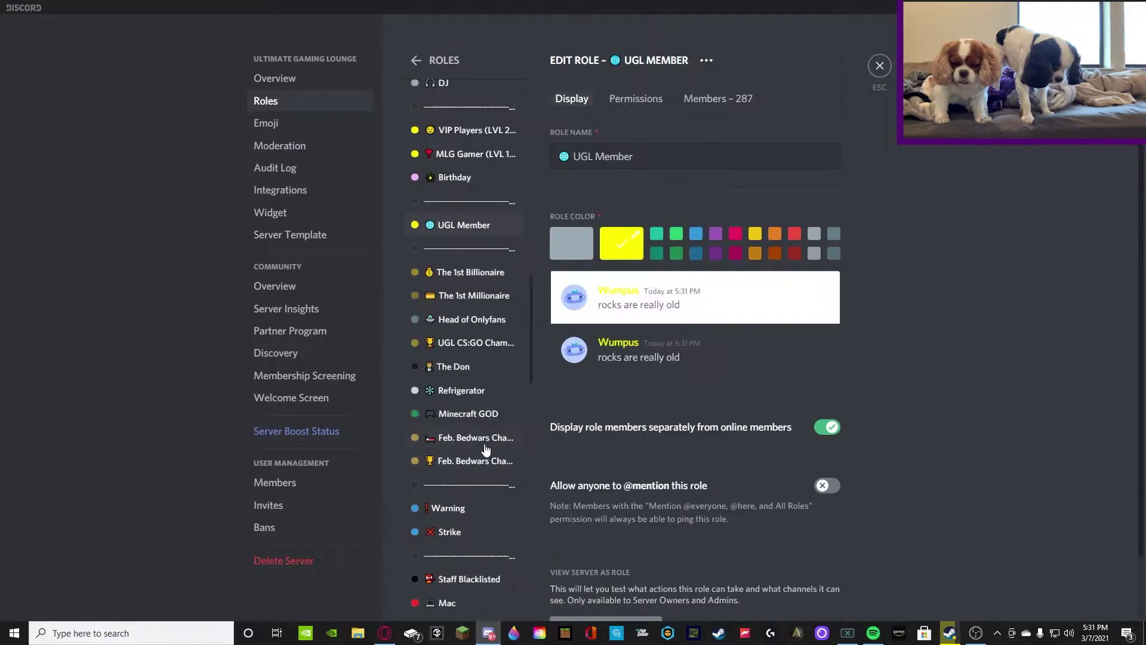
- Examine the UGL Member role's display options and permissions, including Administrator, and its place in the role list
{"action": "scroll", "coordinate": [639, 370], "scroll_direction": "down", "scroll_amount": 2}
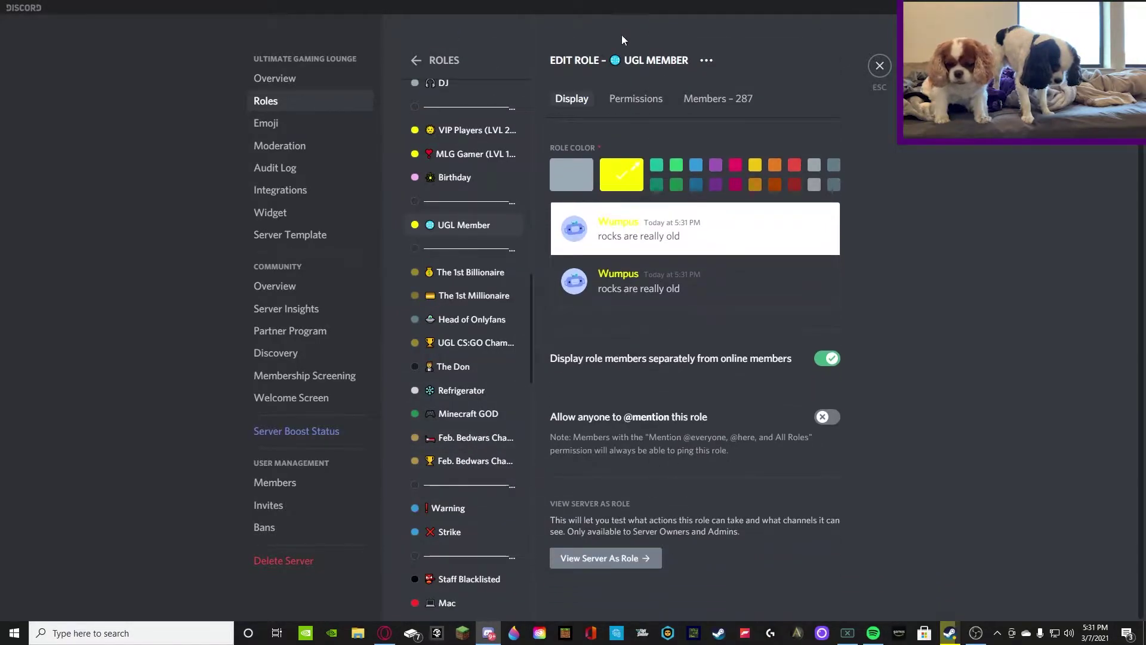
{"action": "left_click", "coordinate": [636, 99]}
{"action": "scroll", "coordinate": [650, 359], "scroll_direction": "down", "scroll_amount": 10}
{"action": "scroll", "coordinate": [625, 444], "scroll_direction": "down", "scroll_amount": 10}
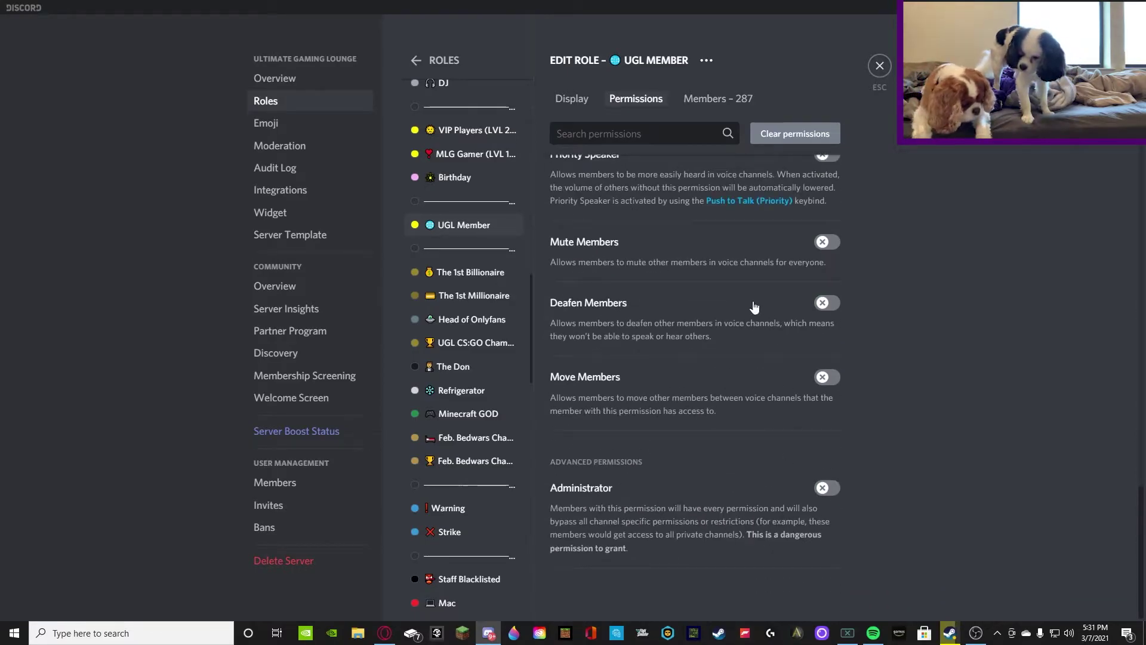
{"action": "scroll", "coordinate": [468, 315], "scroll_direction": "down", "scroll_amount": 5}
{"action": "scroll", "coordinate": [451, 222], "scroll_direction": "up", "scroll_amount": 4}
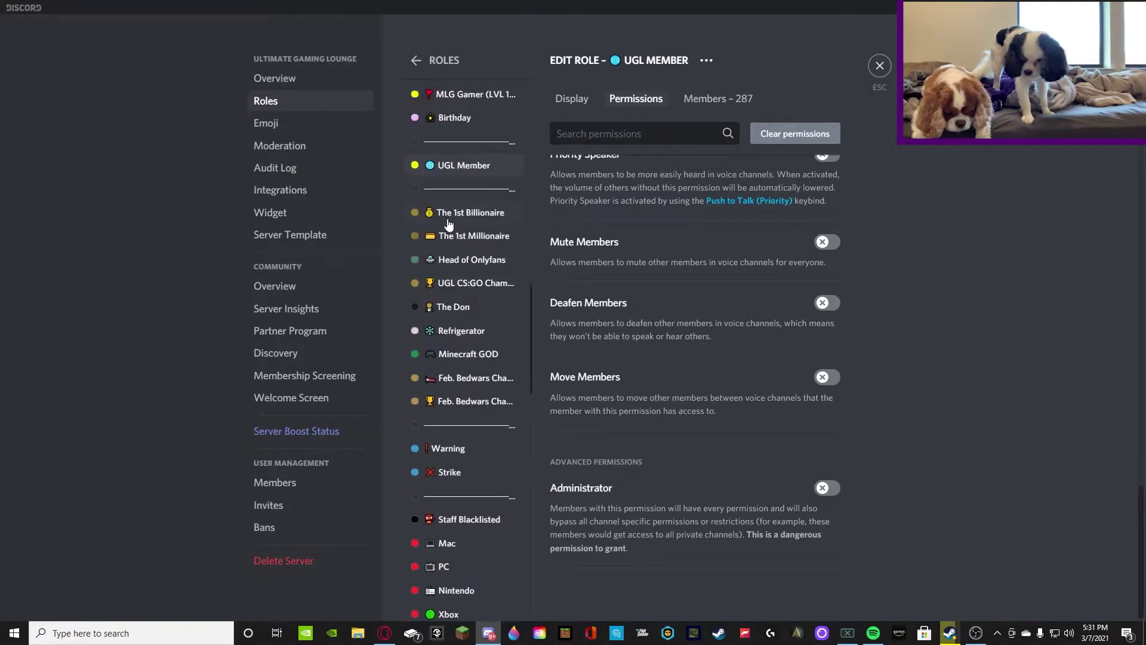
{"action": "scroll", "coordinate": [449, 223], "scroll_direction": "up", "scroll_amount": 4}
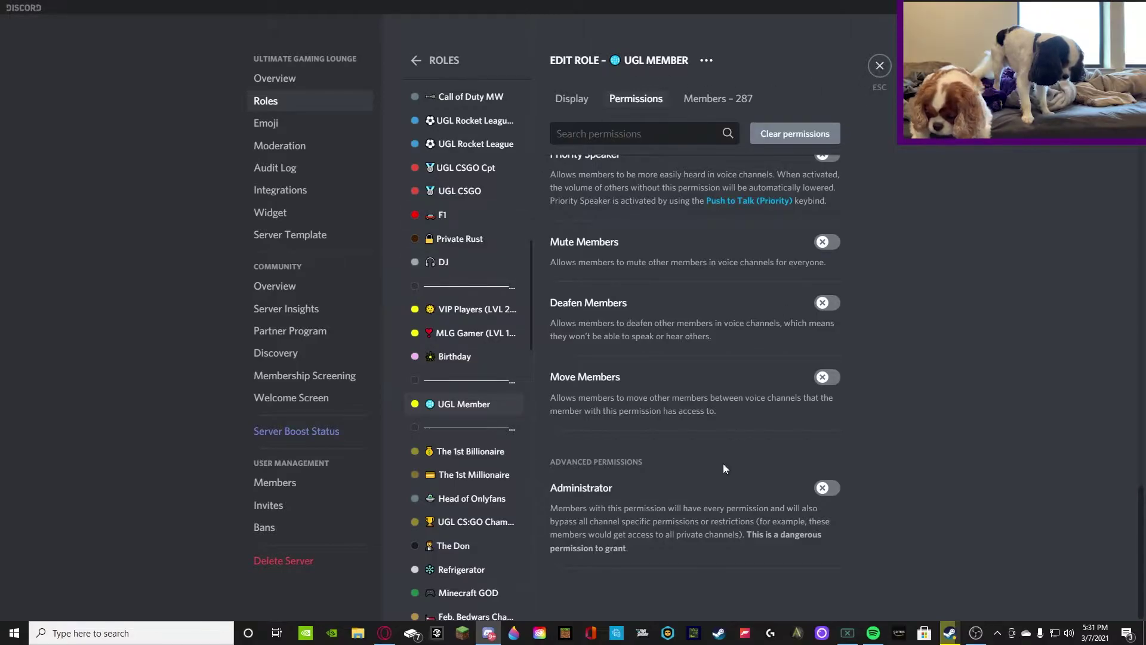
- Return to the MEE6 dashboard, set the Bad Words check to Delete Message & Warn Member, save, and review its settings
{"action": "left_click", "coordinate": [880, 66]}
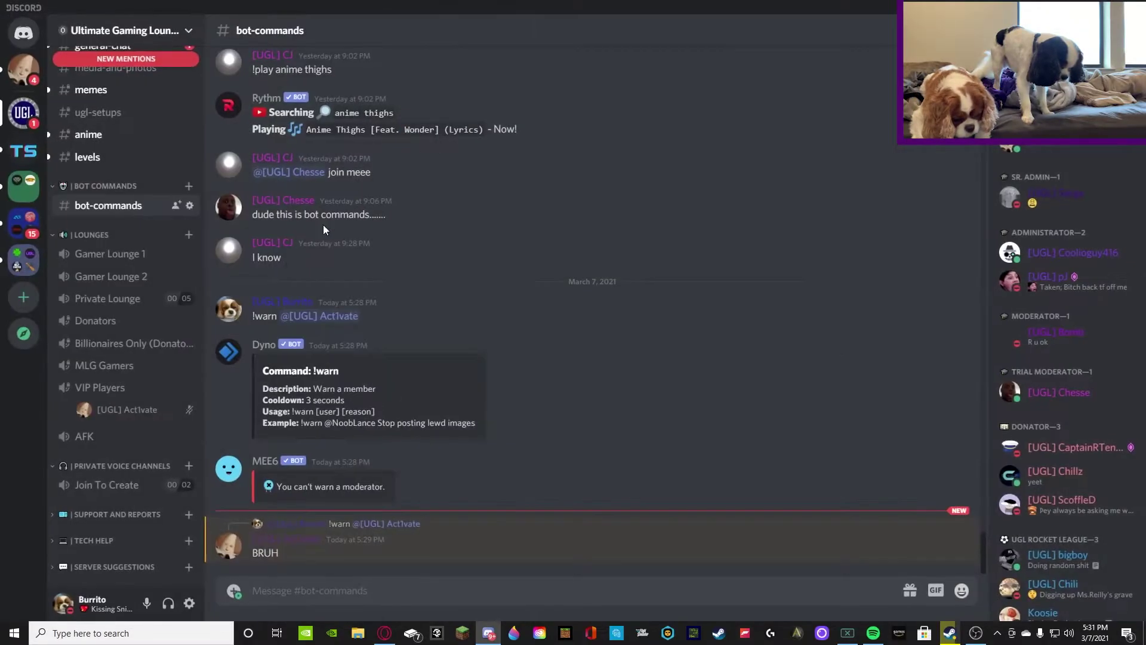
{"action": "left_click", "coordinate": [383, 634]}
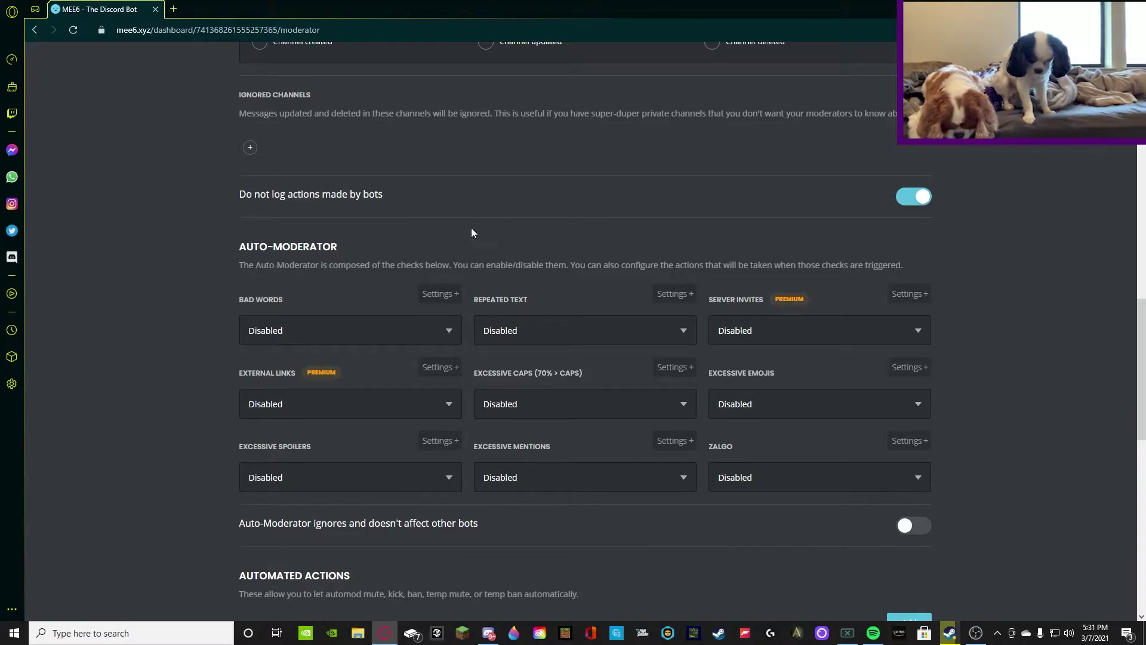
{"action": "left_click", "coordinate": [349, 338]}
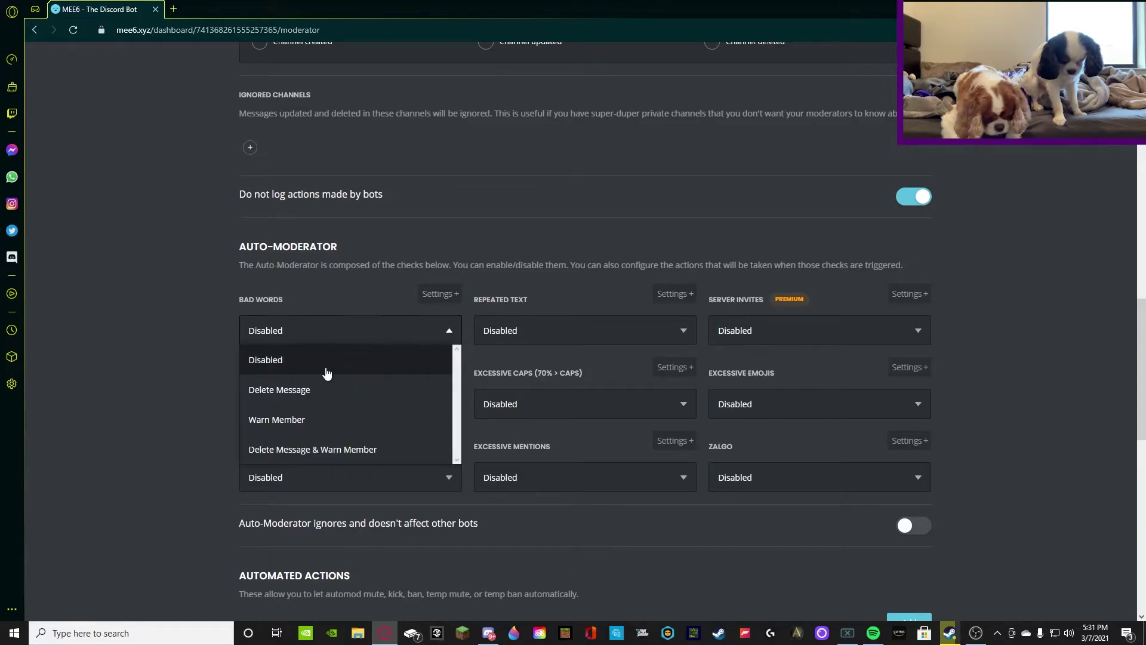
{"action": "left_click", "coordinate": [295, 450]}
{"action": "left_click", "coordinate": [888, 601]}
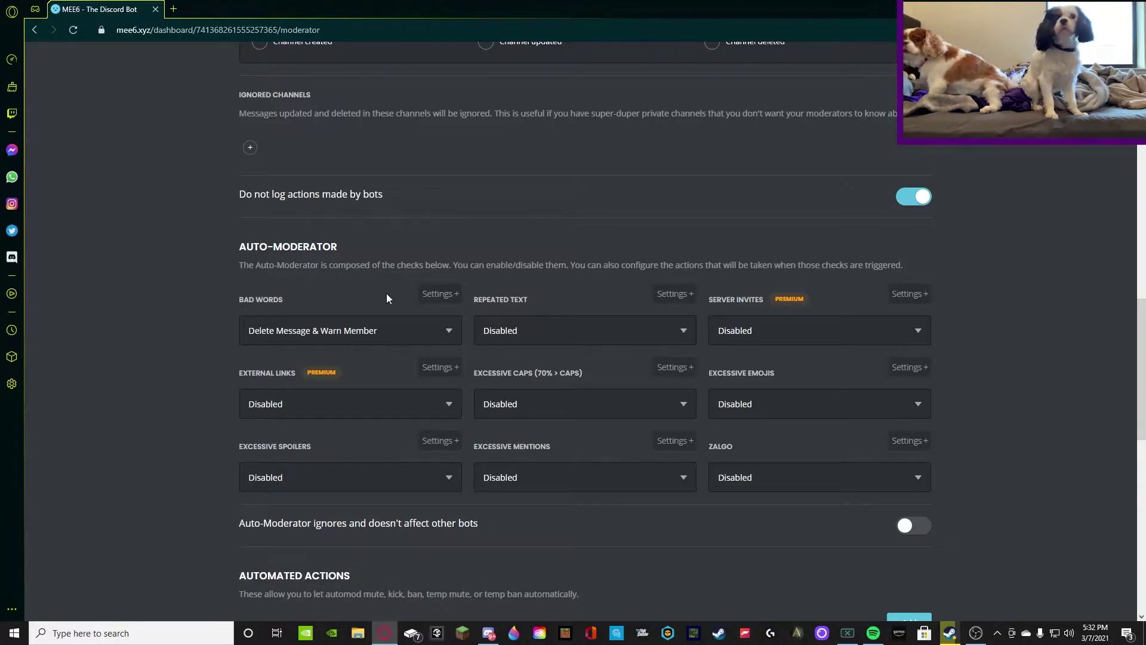
{"action": "left_click", "coordinate": [439, 294]}
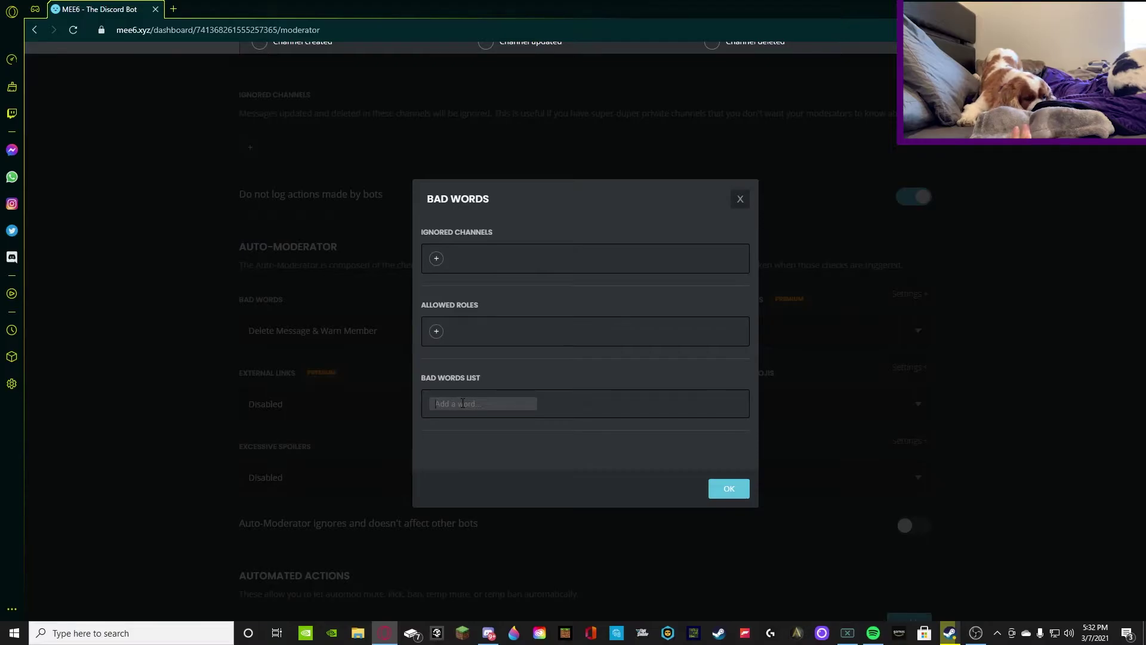
{"action": "left_click", "coordinate": [727, 491]}
- Set the Excessive Mentions check to Delete Message & Warn Member, review its settings, and save the changes
{"action": "left_click", "coordinate": [546, 482]}
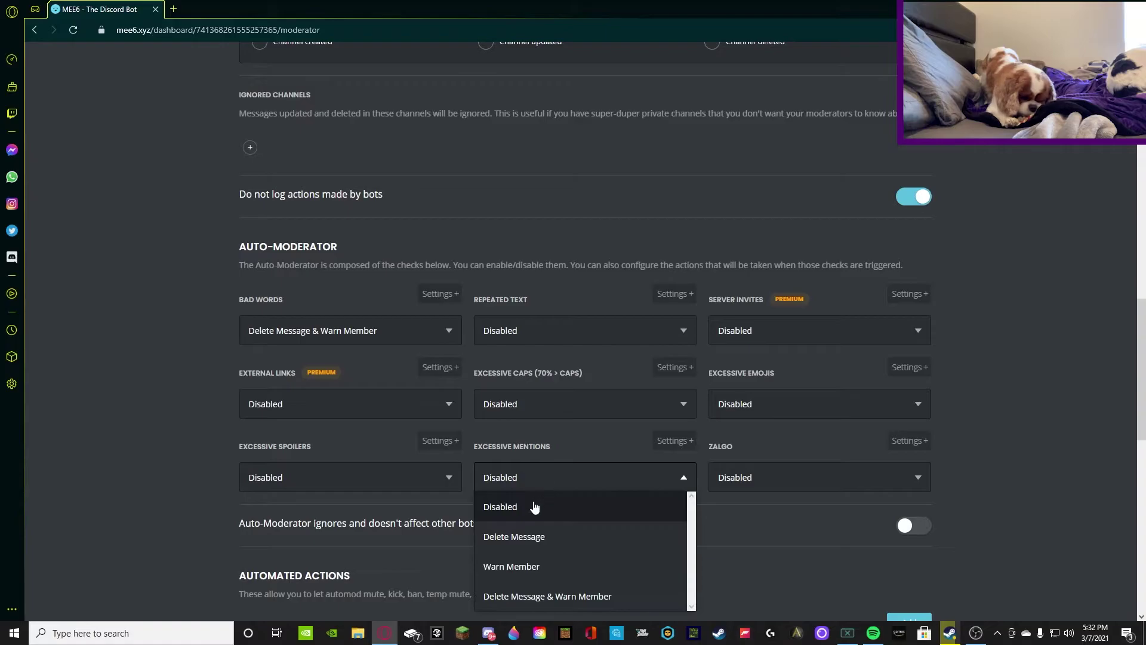
{"action": "left_click", "coordinate": [521, 596]}
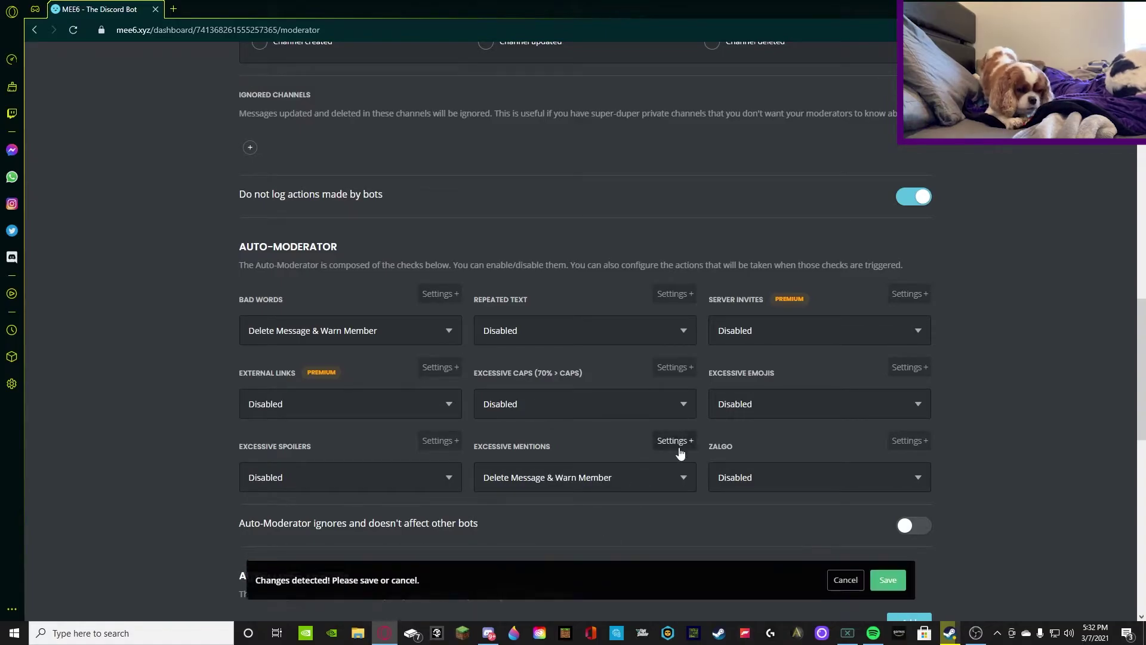
{"action": "left_click", "coordinate": [674, 440]}
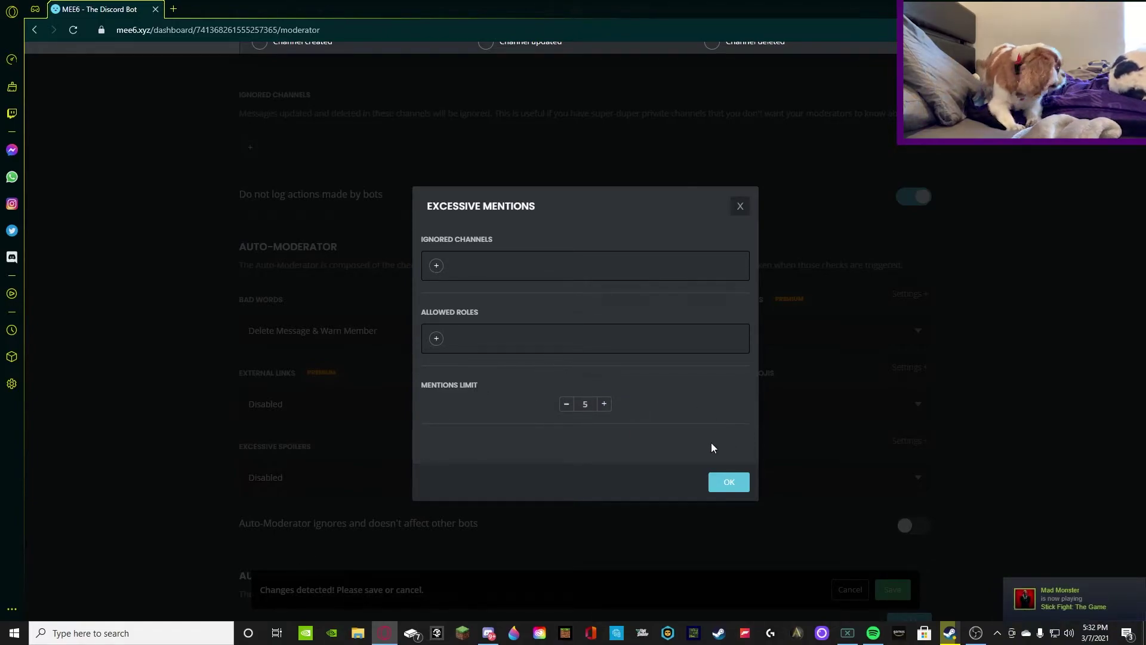
{"action": "left_click", "coordinate": [727, 484]}
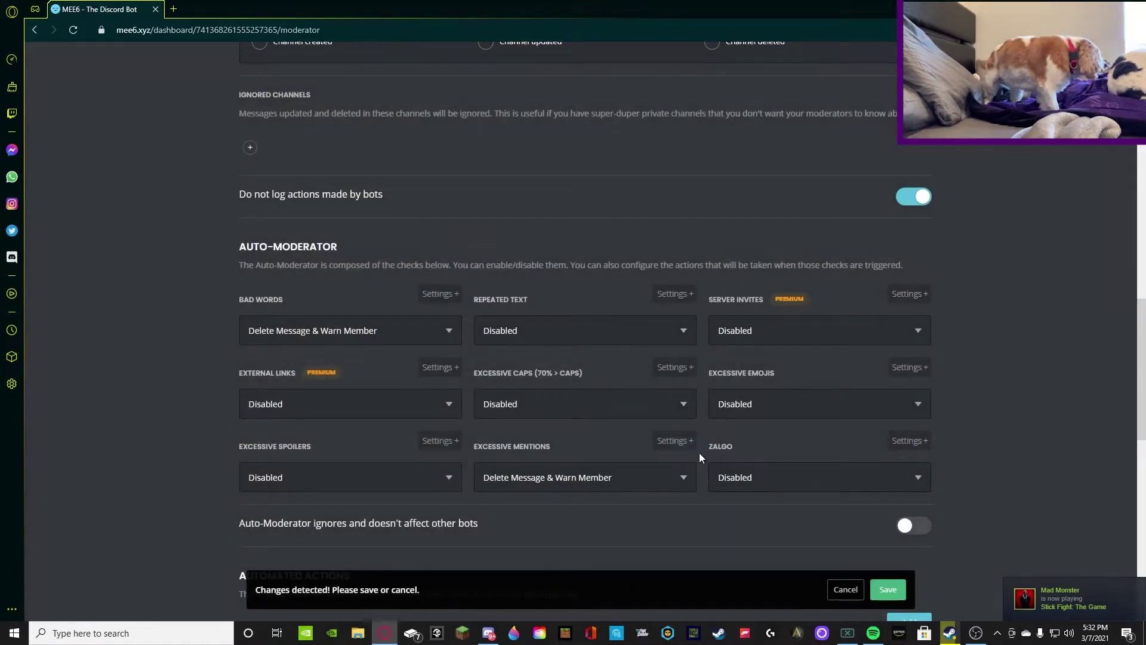
{"action": "left_click", "coordinate": [889, 590]}
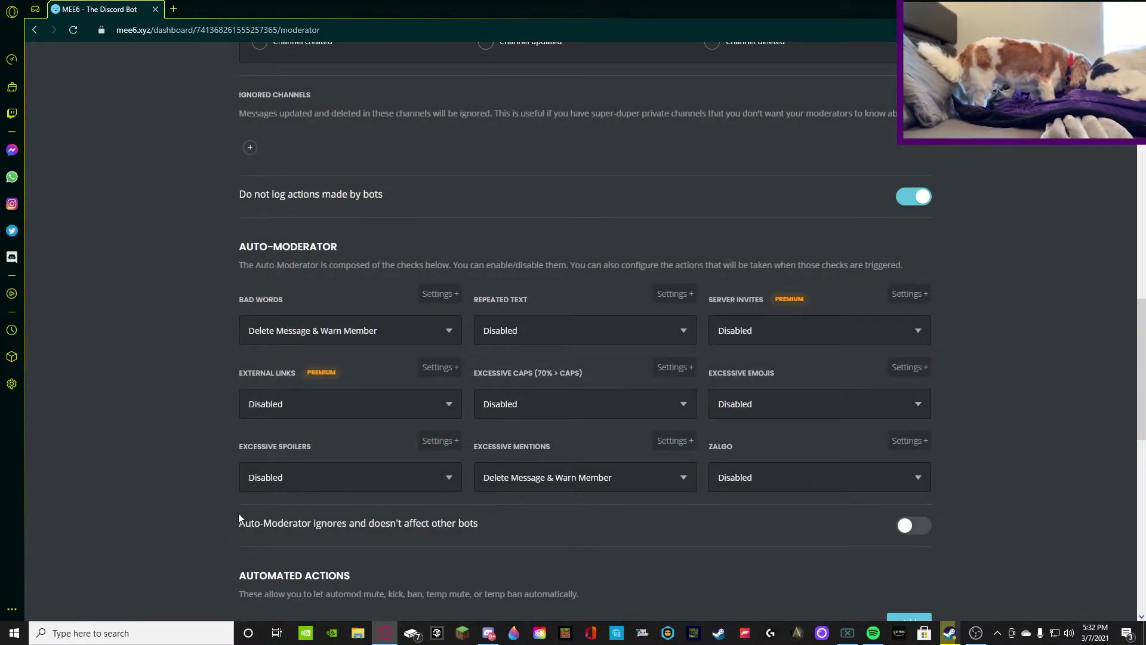
- Enable "Auto-Moderator ignores and doesn't affect other bots" and save the change
{"action": "left_click_drag", "start_coordinate": [239, 523], "coordinate": [500, 531]}
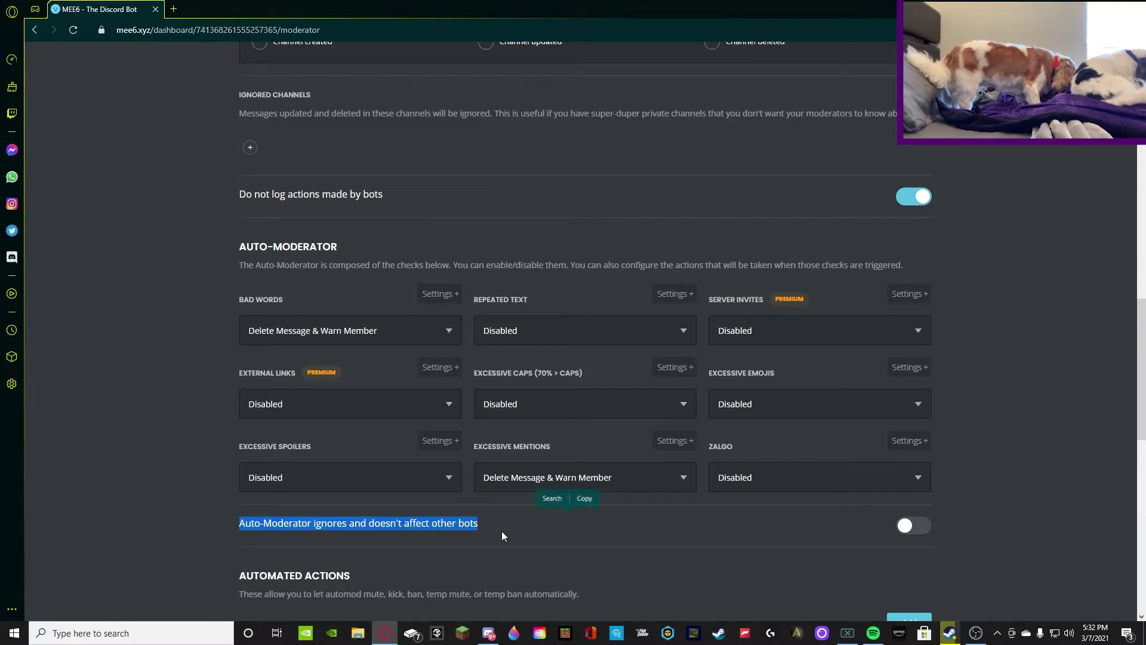
{"action": "left_click", "coordinate": [491, 527]}
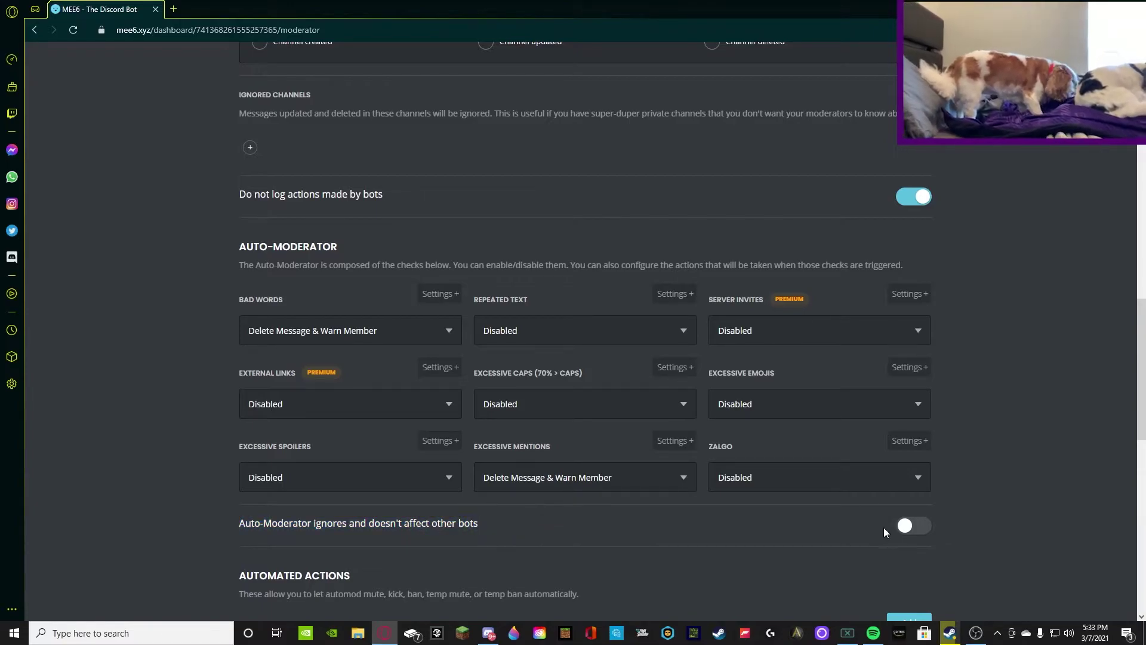
{"action": "left_click", "coordinate": [919, 526]}
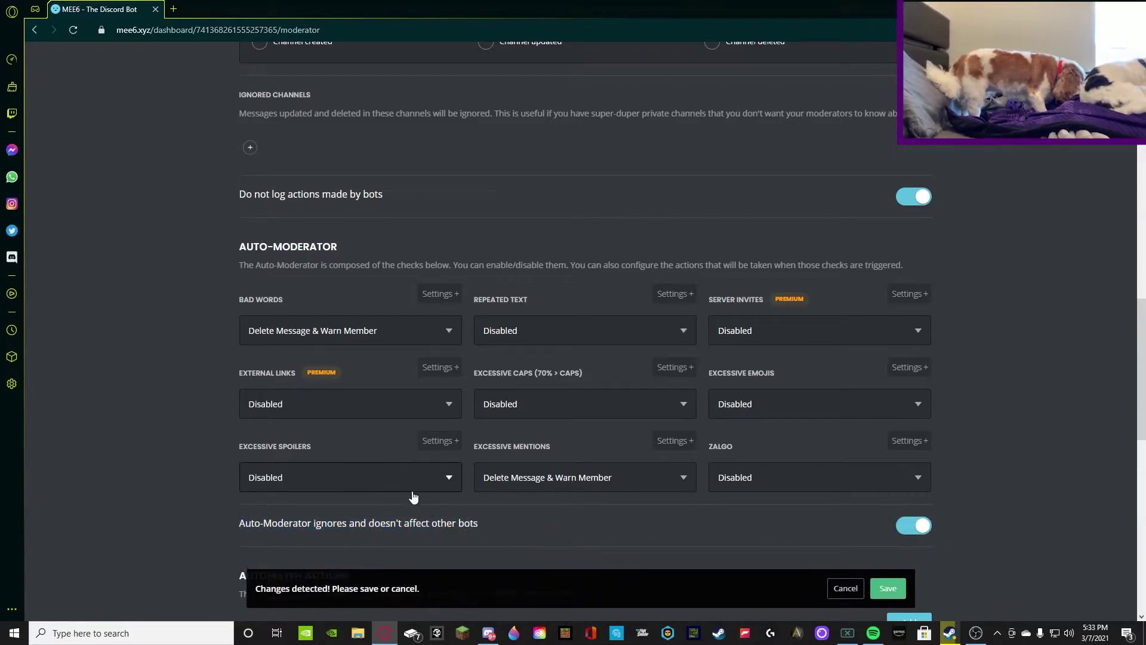
{"action": "left_click", "coordinate": [889, 590]}
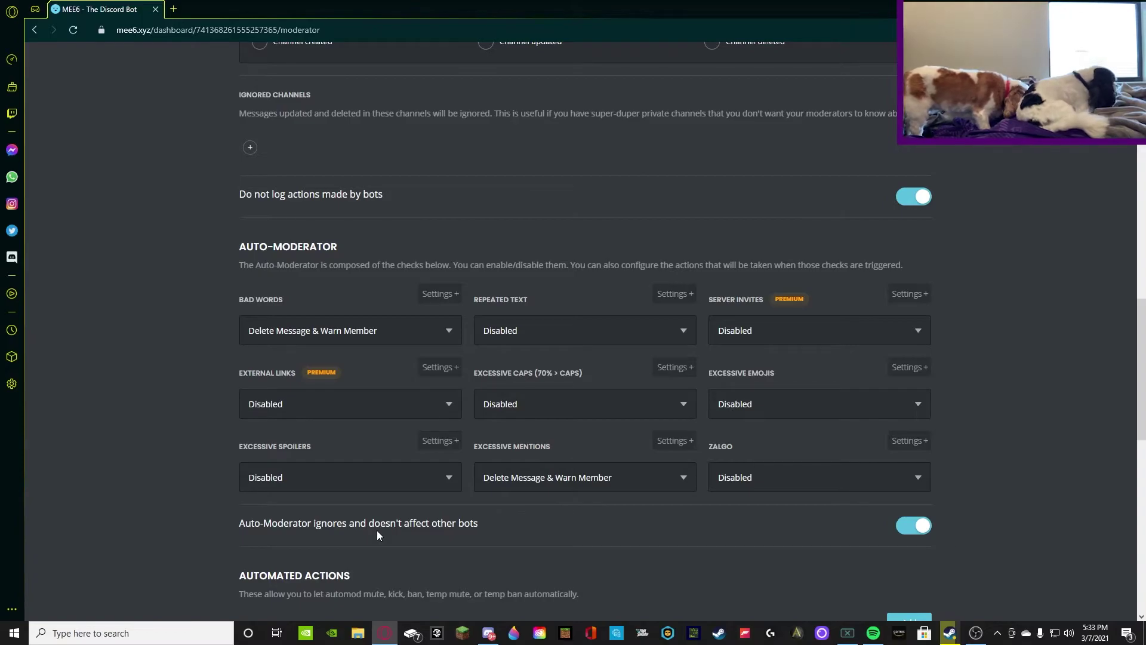
- Open the !ban command's settings and look through the roles available under Allowed Roles
{"action": "scroll", "coordinate": [400, 465], "scroll_direction": "down", "scroll_amount": 10}
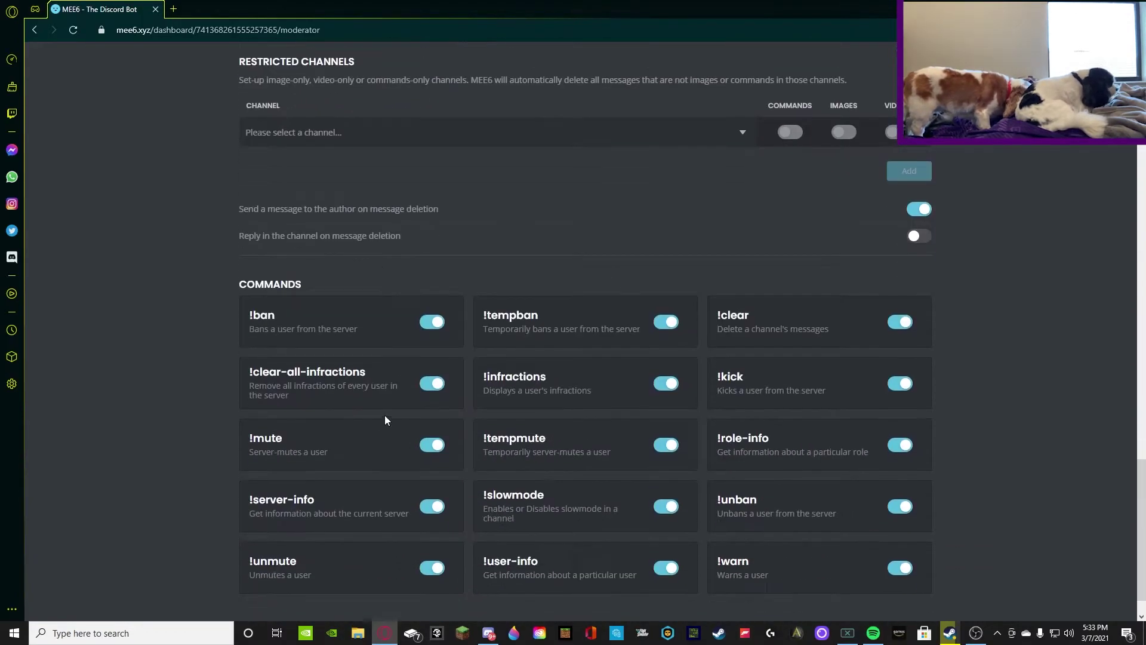
{"action": "scroll", "coordinate": [385, 422], "scroll_direction": "down", "scroll_amount": 1}
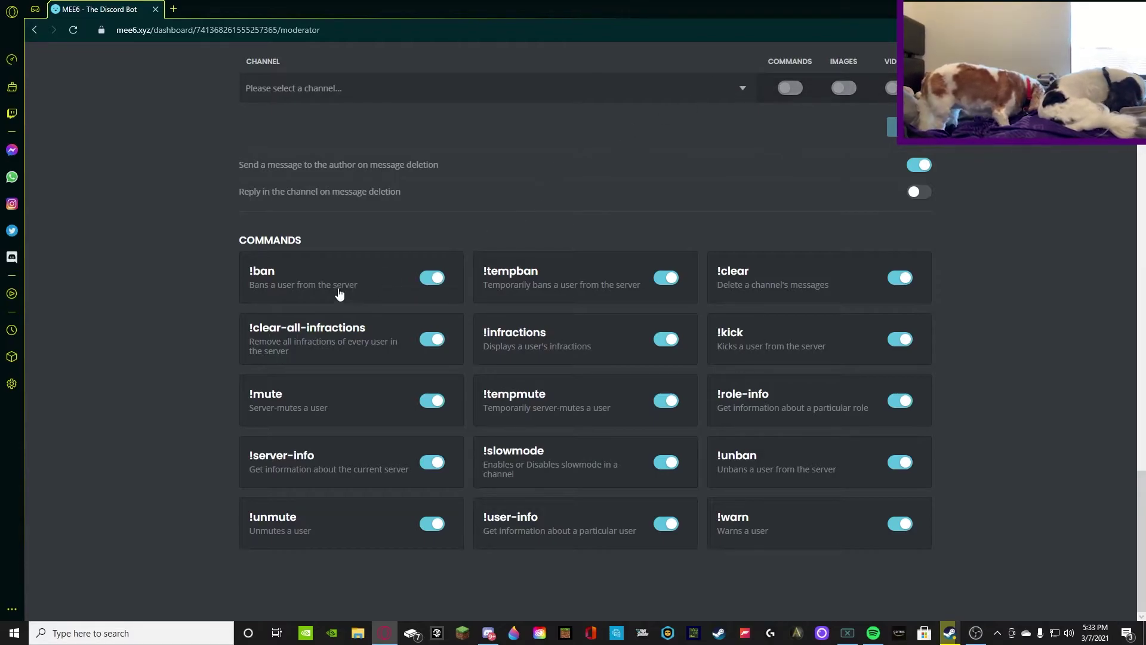
{"action": "left_click", "coordinate": [317, 276]}
{"action": "scroll", "coordinate": [535, 375], "scroll_direction": "down", "scroll_amount": 2}
{"action": "scroll", "coordinate": [479, 278], "scroll_direction": "up", "scroll_amount": 2}
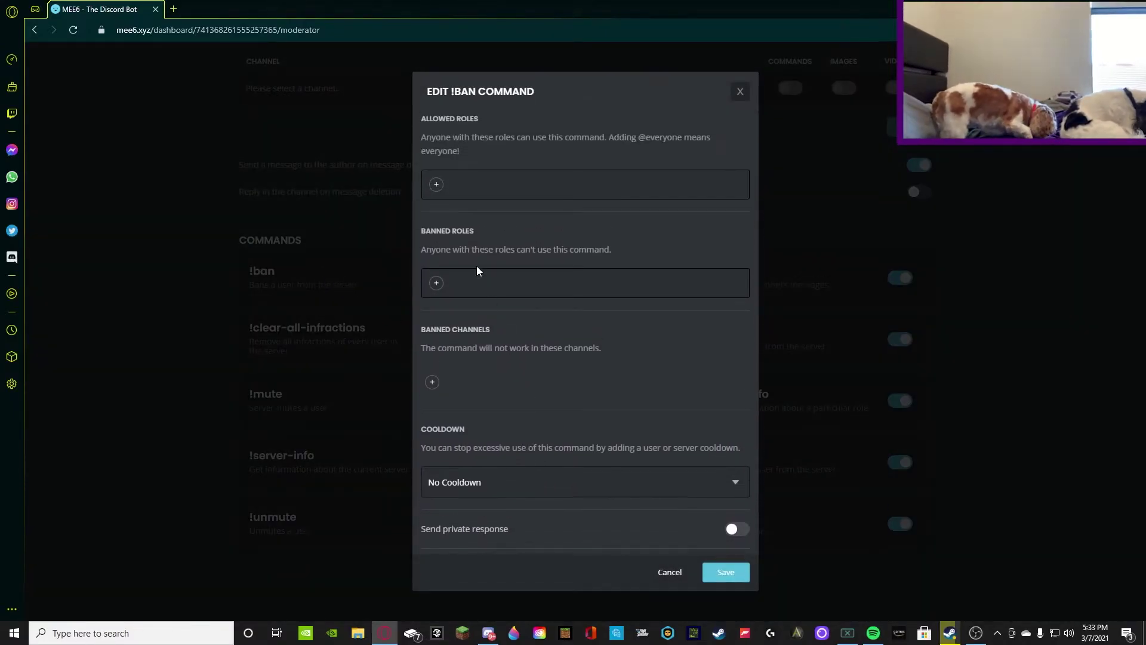
{"action": "left_click", "coordinate": [440, 186]}
{"action": "scroll", "coordinate": [479, 278], "scroll_direction": "down", "scroll_amount": 3}
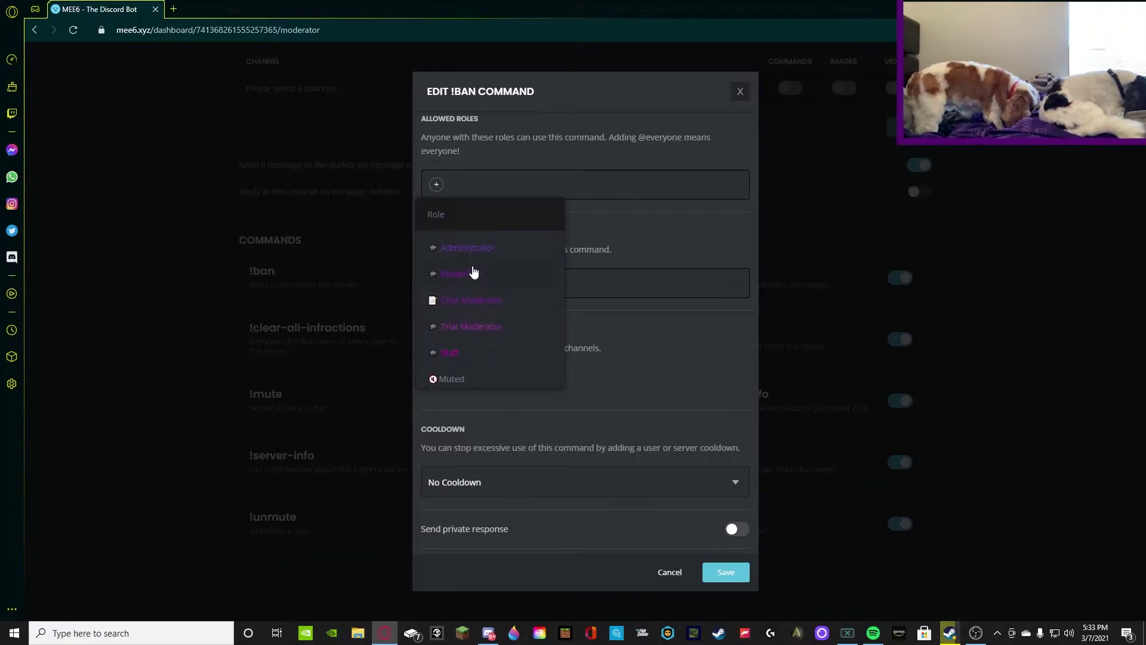
{"action": "scroll", "coordinate": [487, 367], "scroll_direction": "down", "scroll_amount": 2}
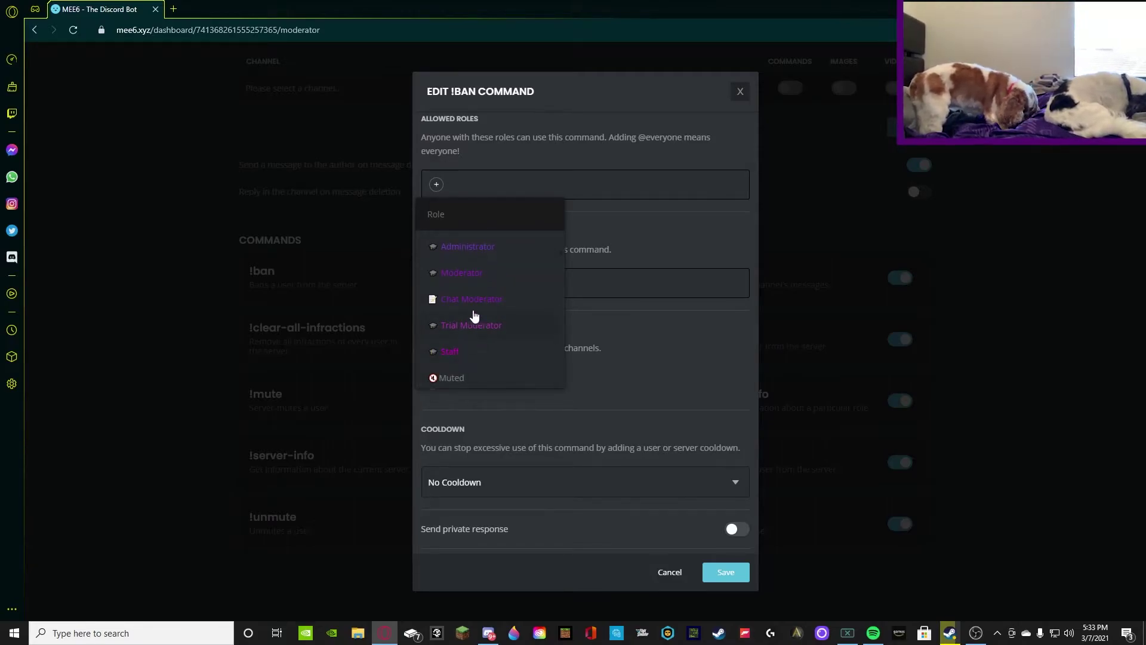
{"action": "scroll", "coordinate": [468, 242], "scroll_direction": "up", "scroll_amount": 2}
{"action": "left_click", "coordinate": [620, 371]}
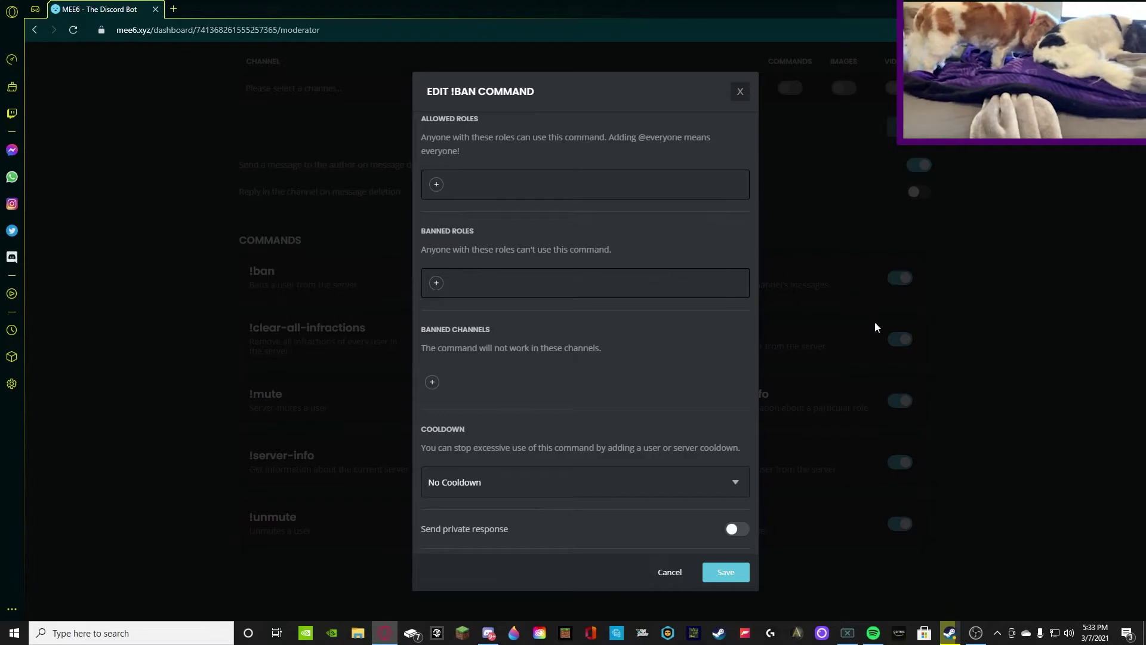
- Recheck the staff roles that can be allowed to use the !ban command, and save the command's settings
{"action": "left_click", "coordinate": [436, 184]}
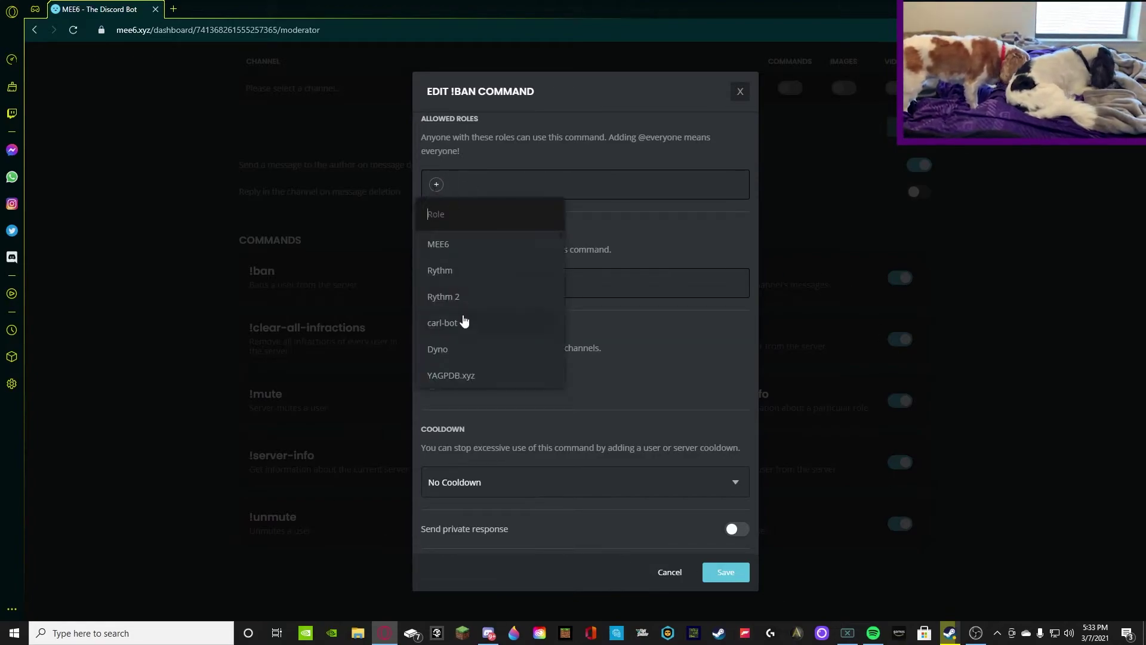
{"action": "scroll", "coordinate": [442, 307], "scroll_direction": "down", "scroll_amount": 5}
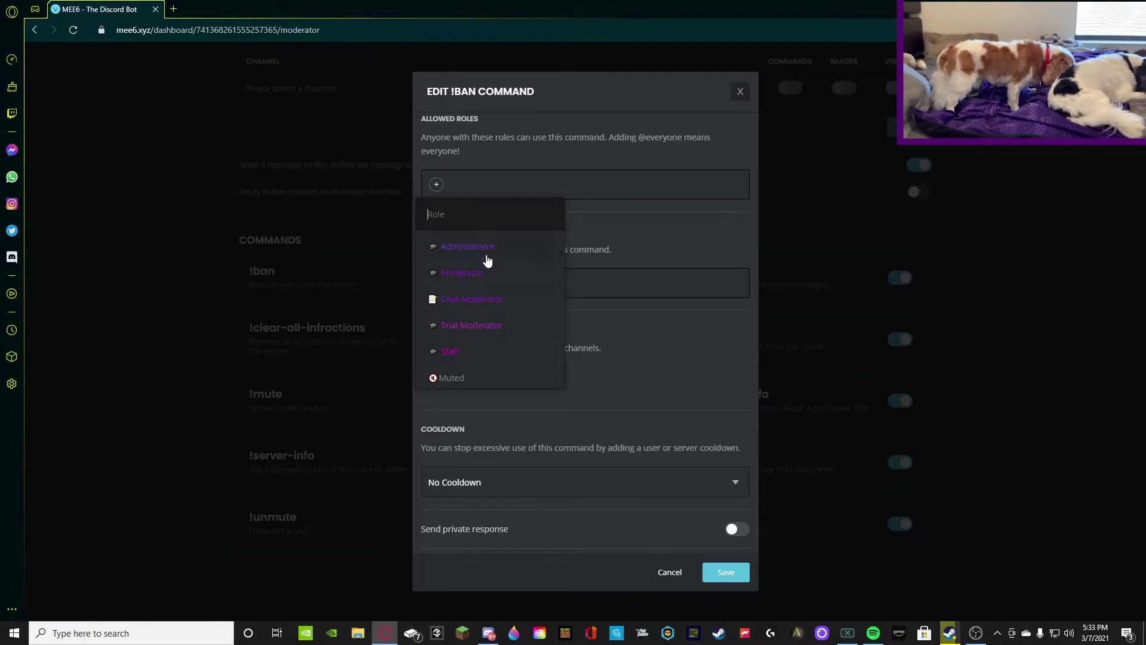
{"action": "left_click", "coordinate": [694, 370]}
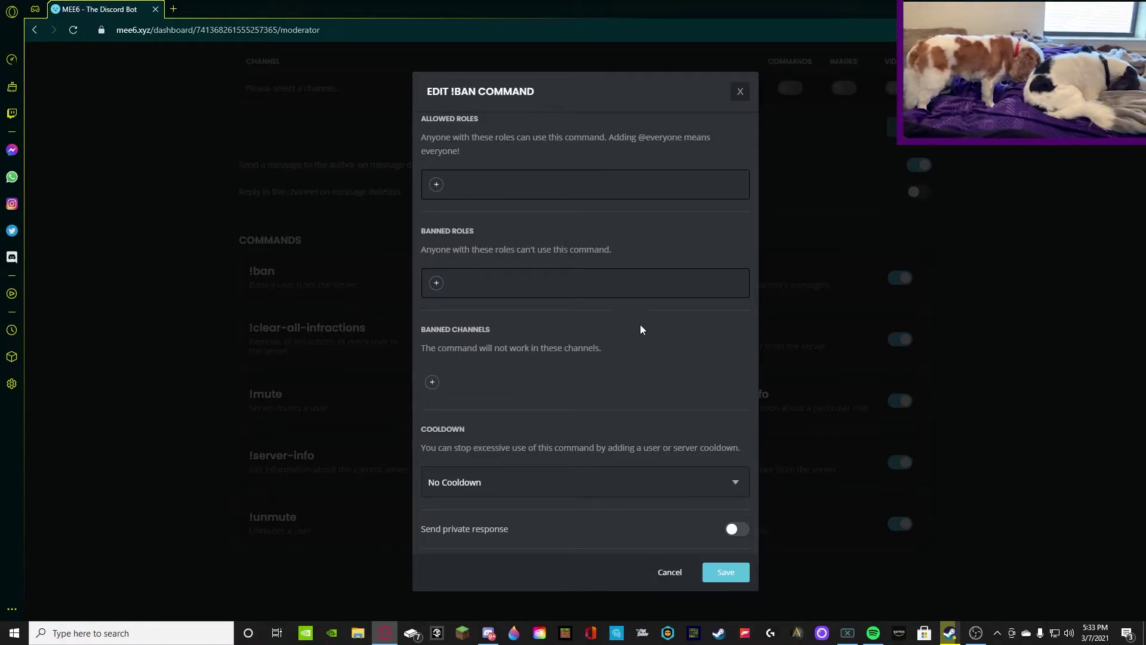
{"action": "left_click", "coordinate": [724, 572]}
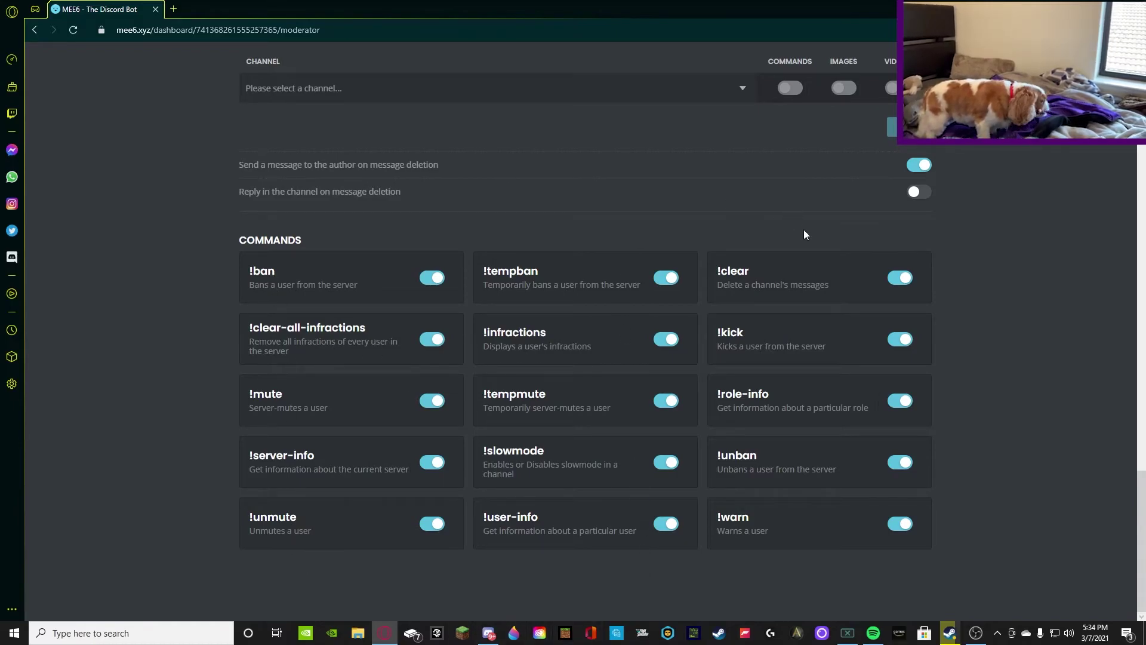
- Reopen the !ban command's settings, save and close them, and reload the MEE6 moderator page
{"action": "left_click", "coordinate": [375, 287]}
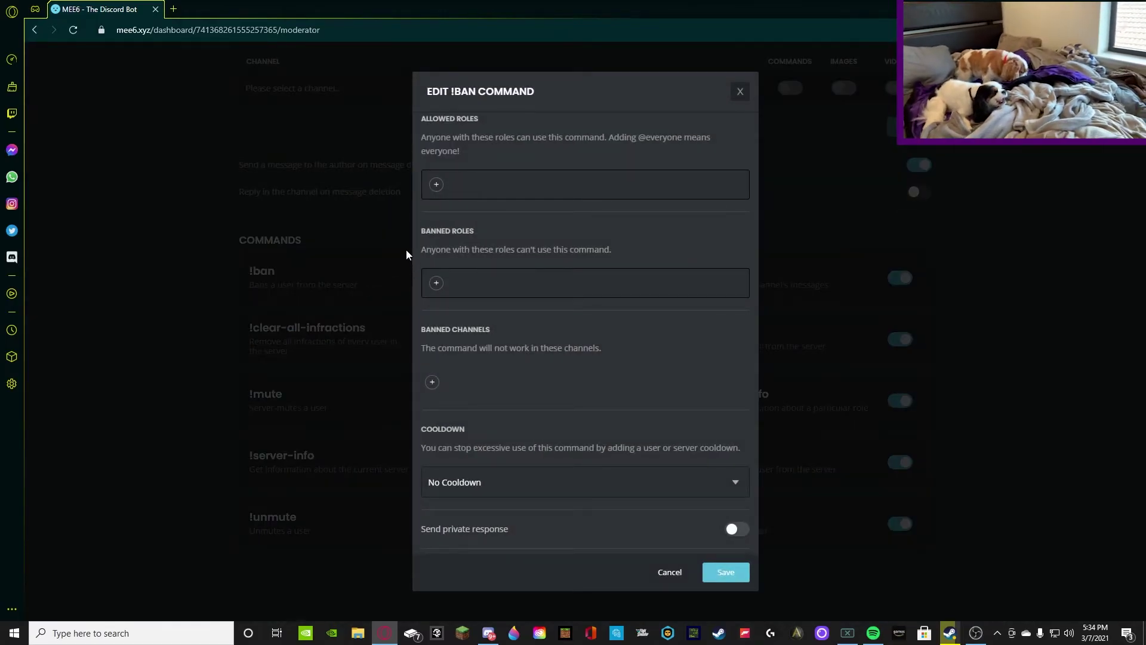
{"action": "left_click", "coordinate": [740, 576]}
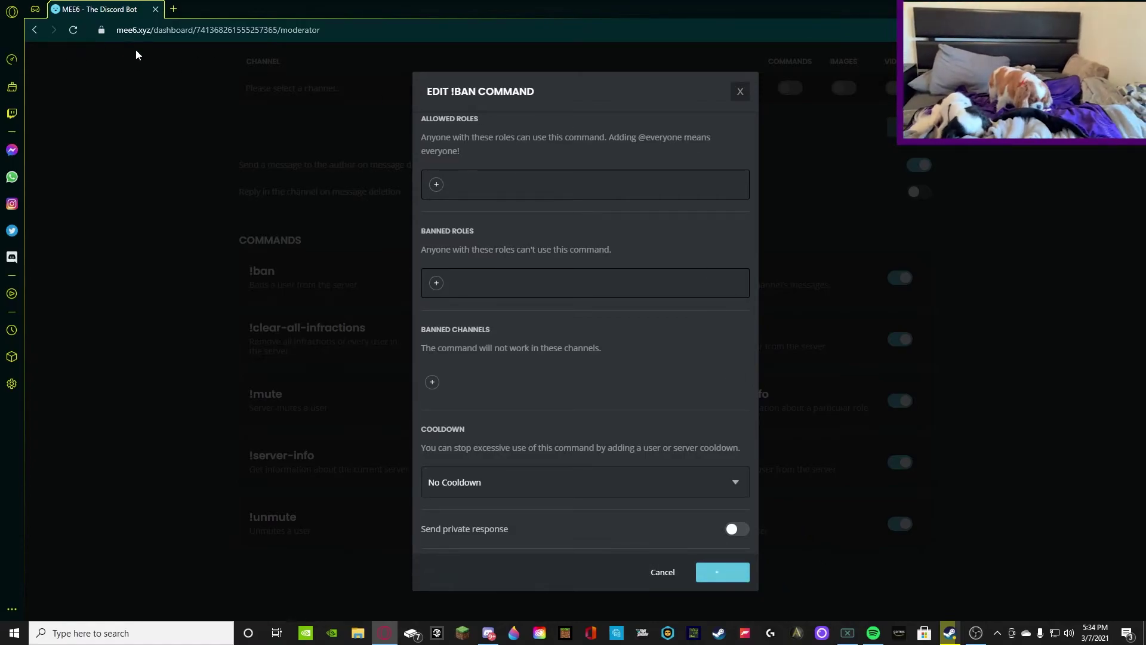
{"action": "left_click", "coordinate": [741, 91]}
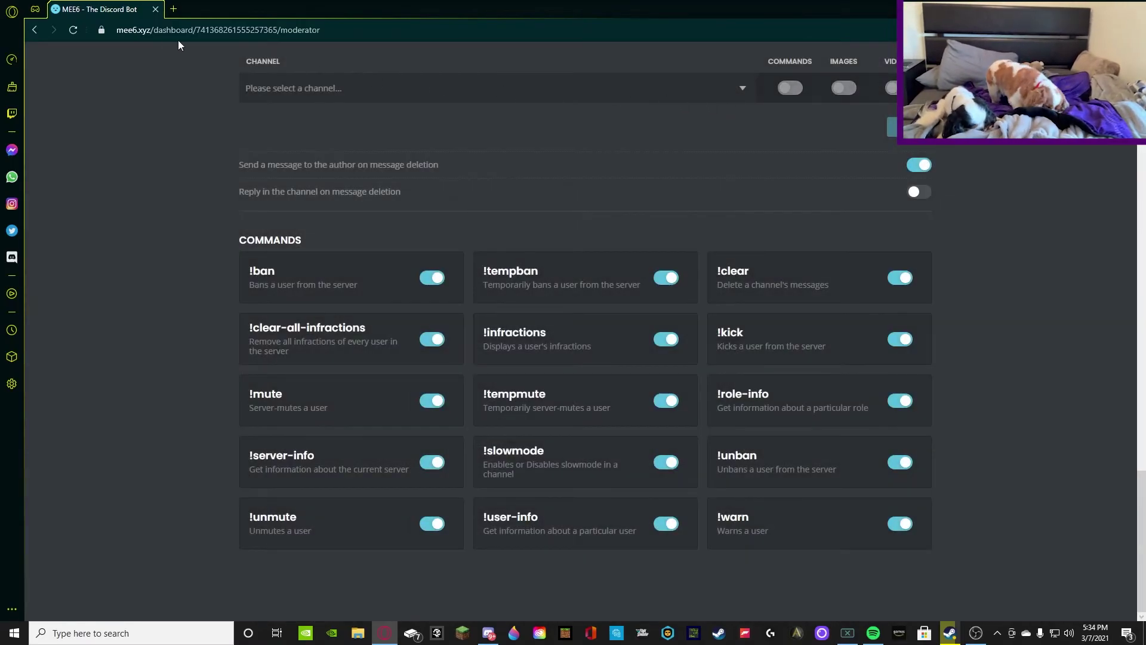
{"action": "left_click", "coordinate": [74, 30]}
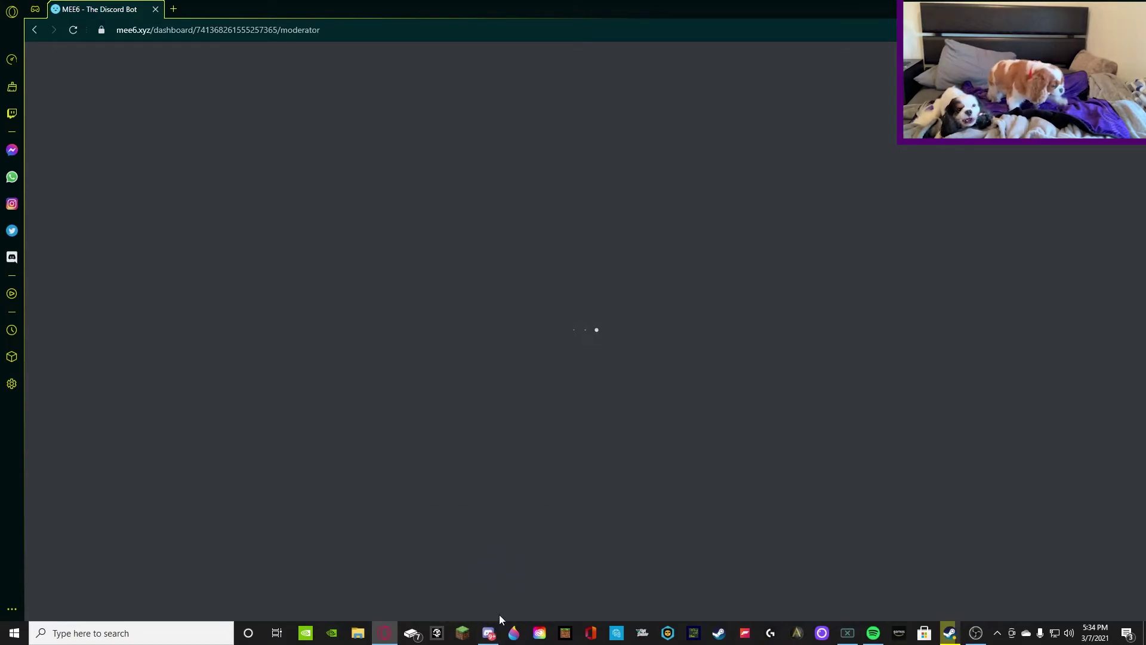
- Switch to Discord, read the direct messages about MEE6 auto-mod problems, and return to the Ultimate Gaming Lounge server
{"action": "left_click", "coordinate": [489, 632]}
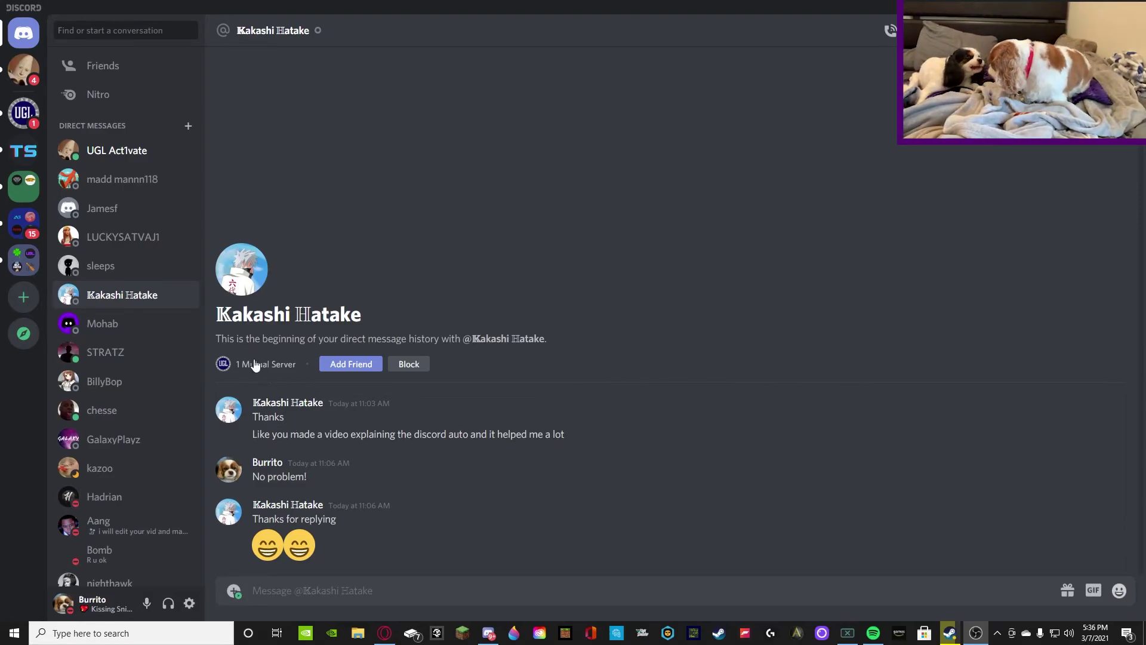
{"action": "left_click", "coordinate": [117, 239]}
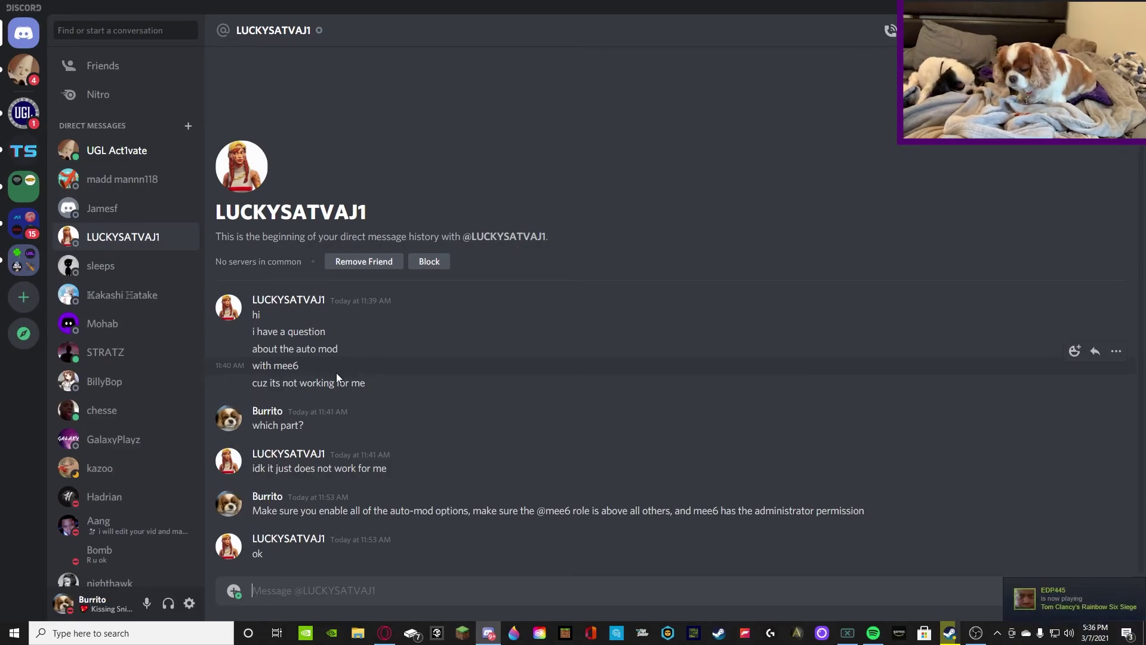
{"action": "left_click", "coordinate": [22, 113]}
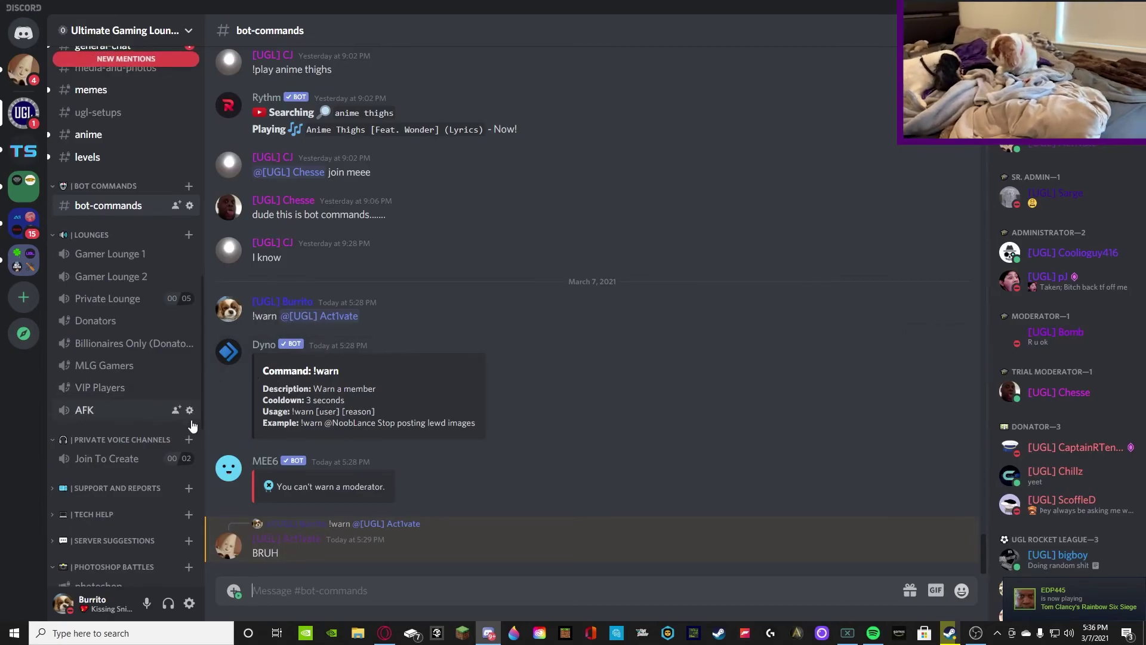